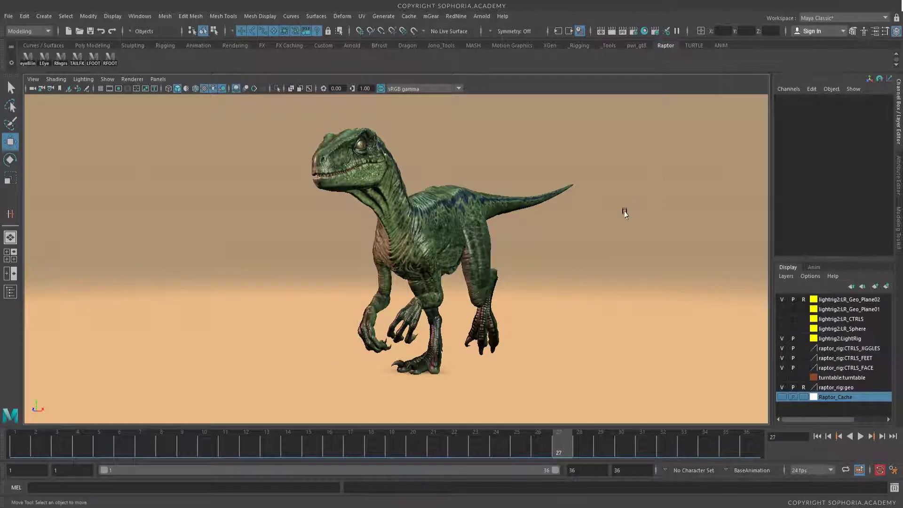
# Switch to the media player and play and scrub through the run cycle video 00 - Intro_to_Raptor_Runcycle.mp4
pyautogui.moveTo(560, 268)
pyautogui.keyDown('alt'); pyautogui.mouseDown()
pyautogui.moveTo(442, 261)
pyautogui.moveTo(574, 260)
pyautogui.moveTo(557, 255)
pyautogui.mouseUp(); pyautogui.keyUp('alt')
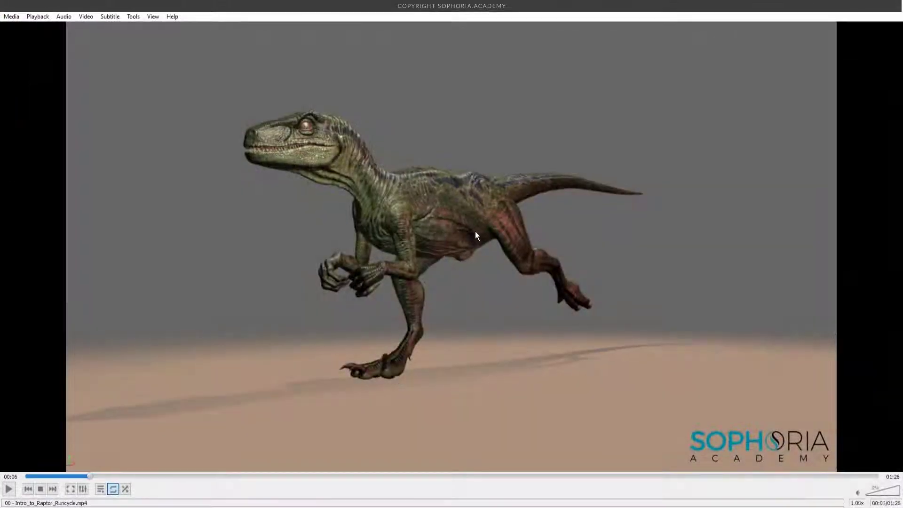
pyautogui.press('space')
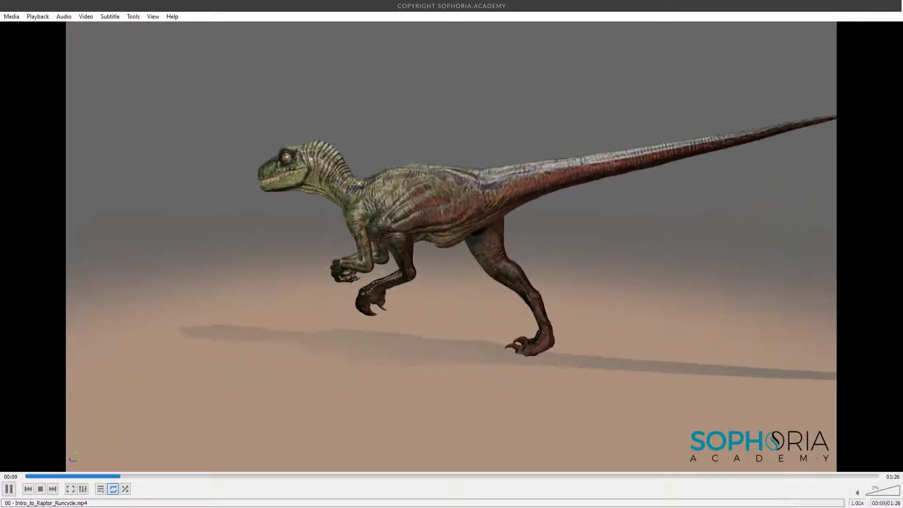
pyautogui.moveTo(57, 476); pyautogui.dragTo(83, 477)
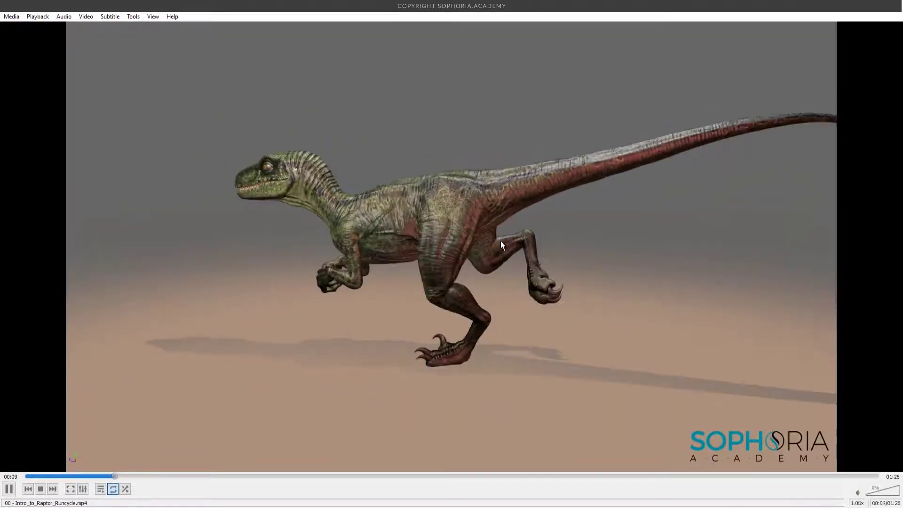
pyautogui.moveTo(176, 475); pyautogui.dragTo(765, 473)
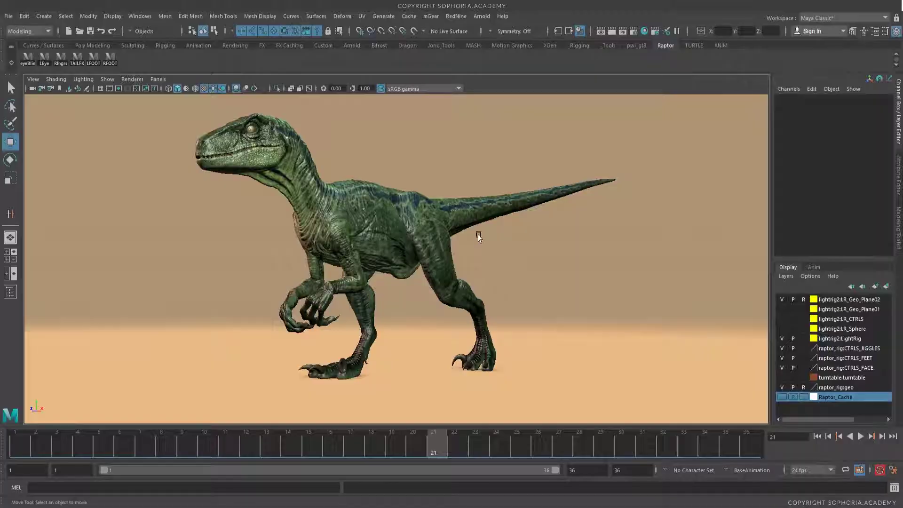
# Switch back to Maya and review the raptor's run cycle by scrubbing the timeline and playing the animation
pyautogui.moveTo(371, 444); pyautogui.dragTo(29, 451)
pyautogui.hotkey('alt', 'v')
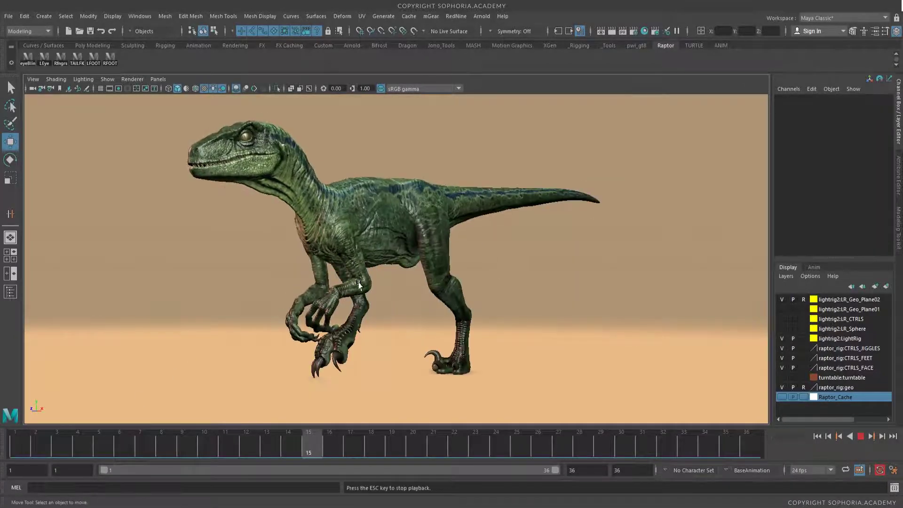
pyautogui.press('Escape')
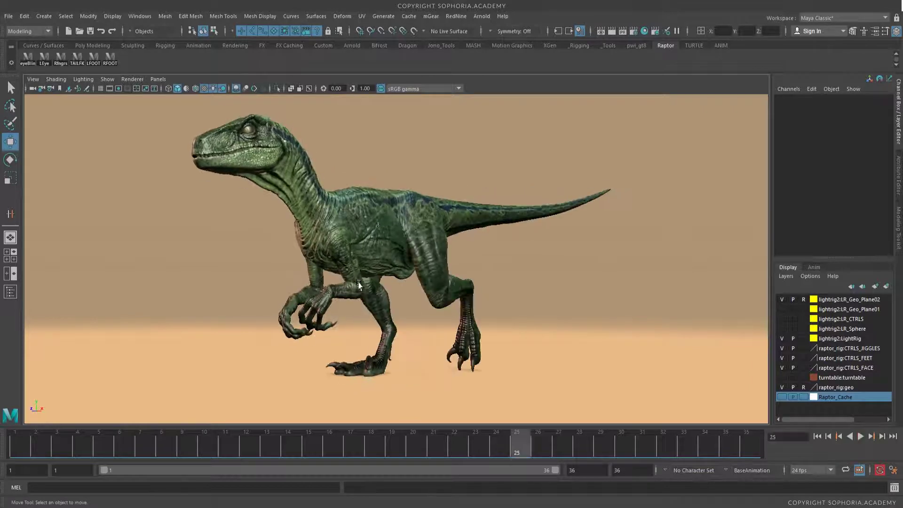
pyautogui.hotkey('alt', 'v')
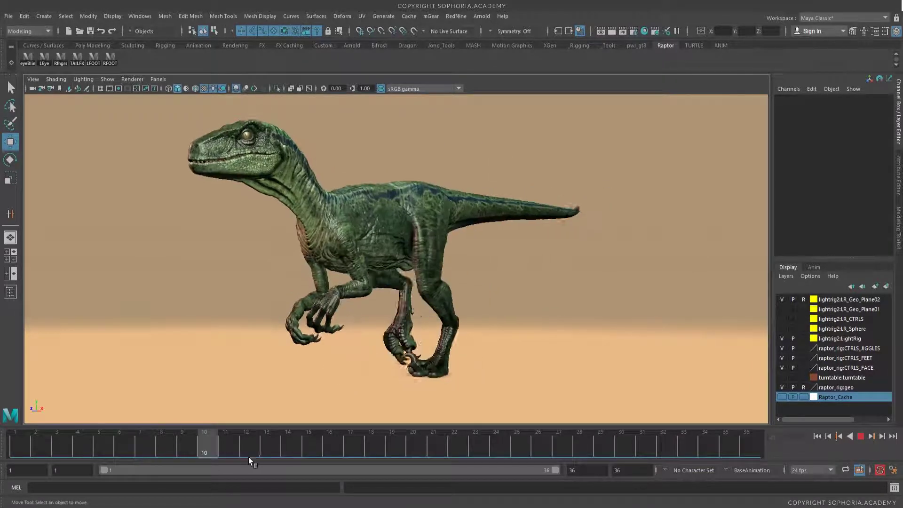
pyautogui.press('Escape')
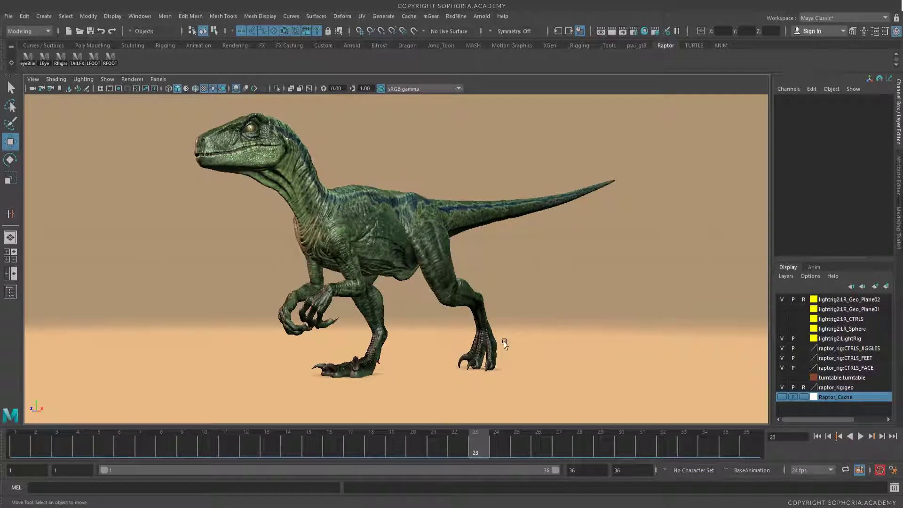
# Examine the leg and body motion of the run cycle from side and three-quarter angles by scrubbing and playing it
pyautogui.keyDown('alt'); pyautogui.moveTo(500, 342); pyautogui.dragTo(519, 311); pyautogui.keyUp('alt')
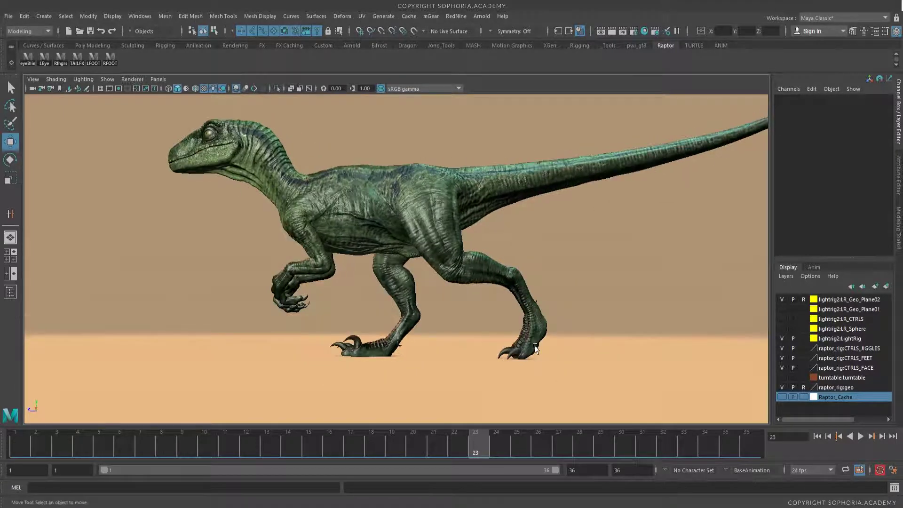
pyautogui.click(408, 442)
pyautogui.hotkey('alt', 'v')
pyautogui.moveTo(422, 444); pyautogui.dragTo(542, 452)
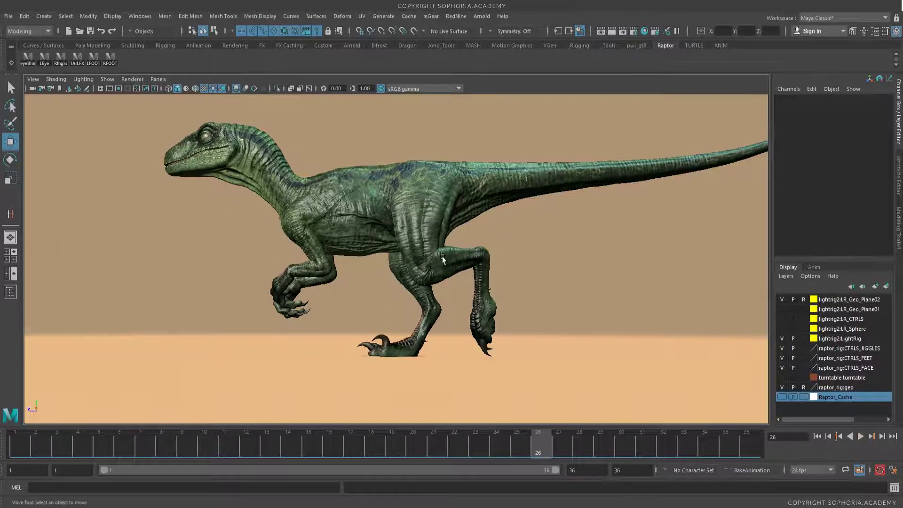
pyautogui.keyDown('alt'); pyautogui.moveTo(443, 258); pyautogui.dragTo(489, 207); pyautogui.keyUp('alt')
pyautogui.hotkey('alt', 'v')
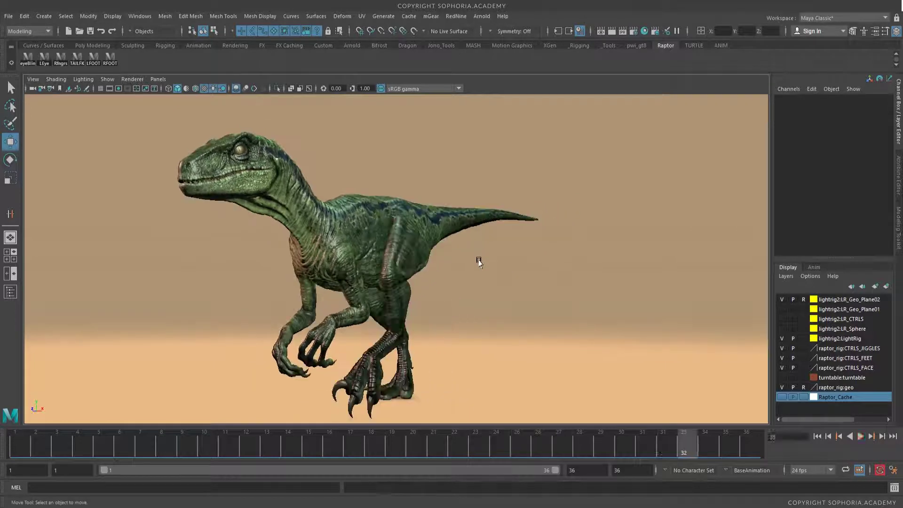
pyautogui.keyDown('alt'); pyautogui.moveTo(478, 258); pyautogui.dragTo(453, 168); pyautogui.keyUp('alt')
pyautogui.keyDown('alt'); pyautogui.moveTo(419, 290); pyautogui.dragTo(520, 303); pyautogui.keyUp('alt')
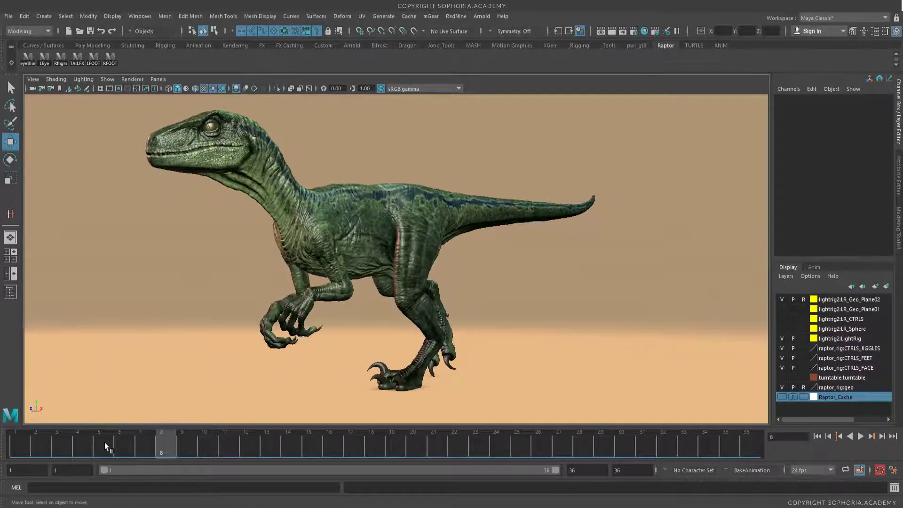
pyautogui.hotkey('alt', 'v')
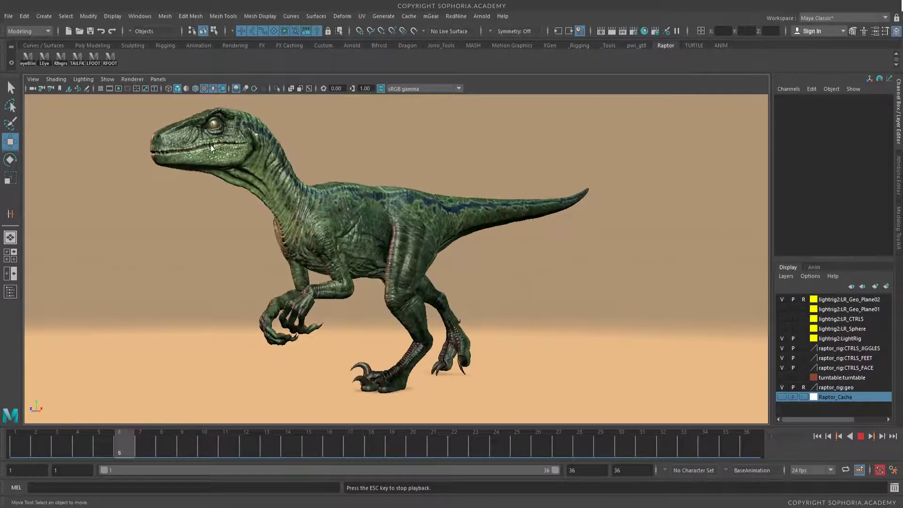
# Show the rig's control curves on the raptor during playback, view them from the side and stop the animation
pyautogui.hotkey('alt', '1')
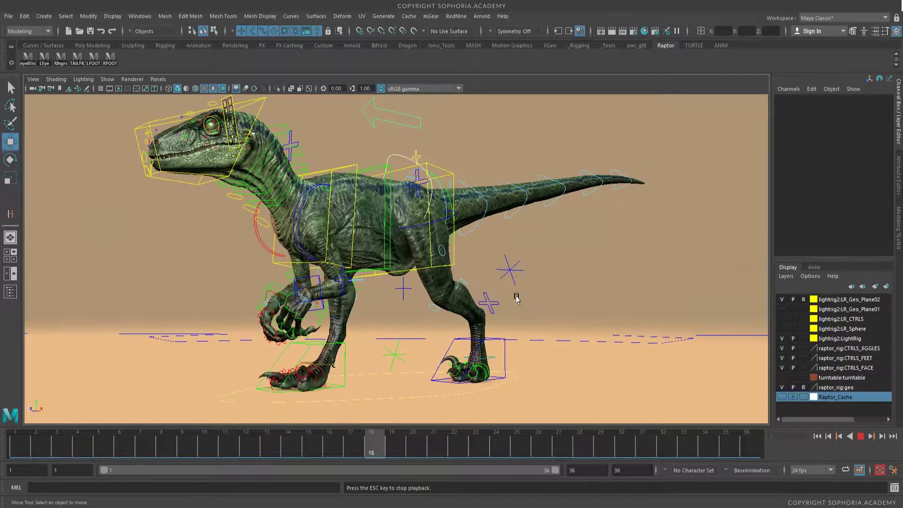
pyautogui.keyDown('alt'); pyautogui.moveTo(516, 298); pyautogui.dragTo(500, 311); pyautogui.keyUp('alt')
pyautogui.keyDown('alt'); pyautogui.moveTo(566, 278); pyautogui.dragTo(538, 281, button='middle'); pyautogui.keyUp('alt')
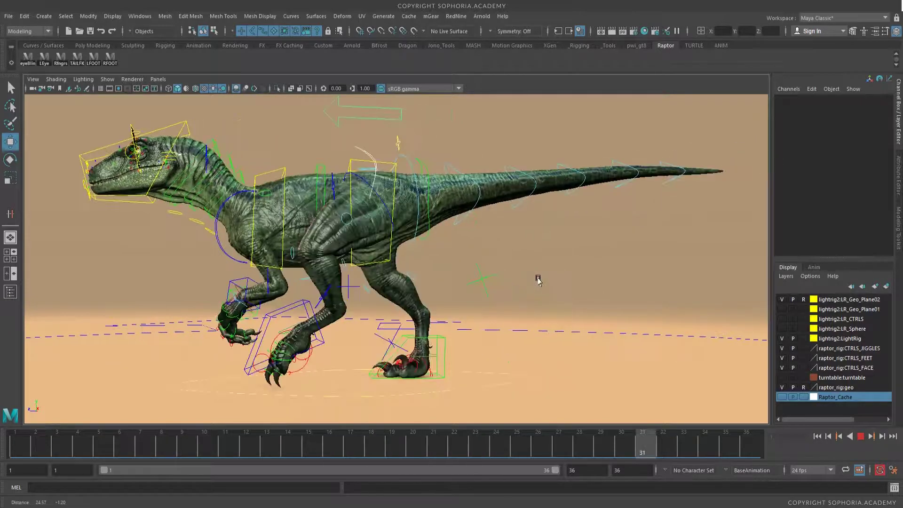
pyautogui.press('Escape')
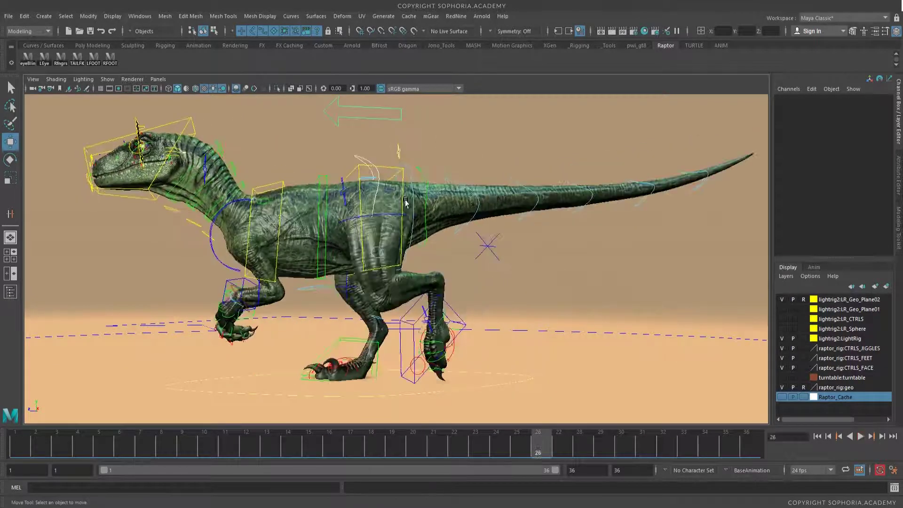
# Select the hip control IKSpine1_M and review its motion by scrubbing and playing the run cycle
pyautogui.click(369, 171)
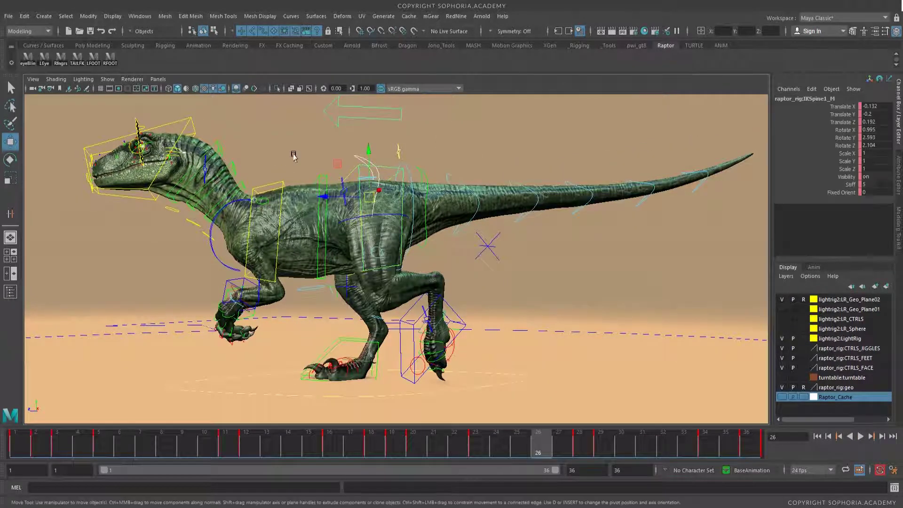
pyautogui.moveTo(29, 451)
pyautogui.mouseDown()
pyautogui.moveTo(141, 451)
pyautogui.moveTo(47, 450)
pyautogui.mouseUp()
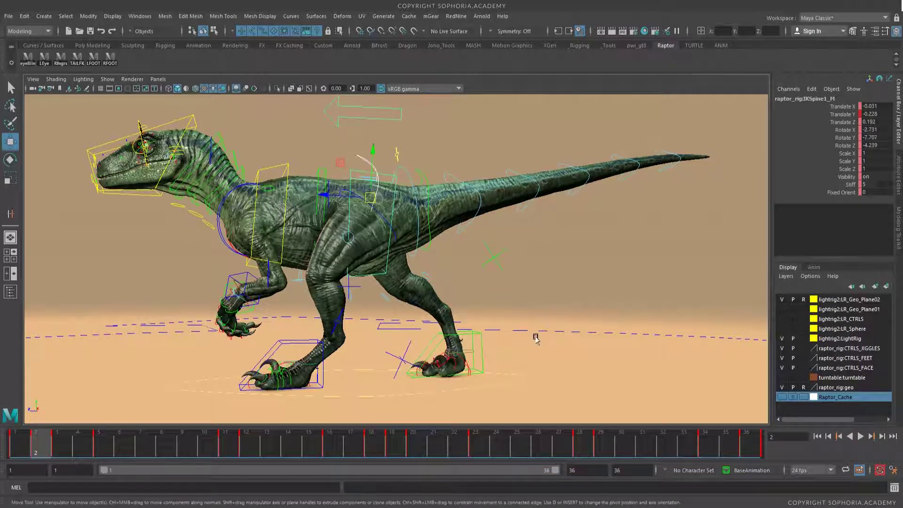
pyautogui.hotkey('alt', 'v')
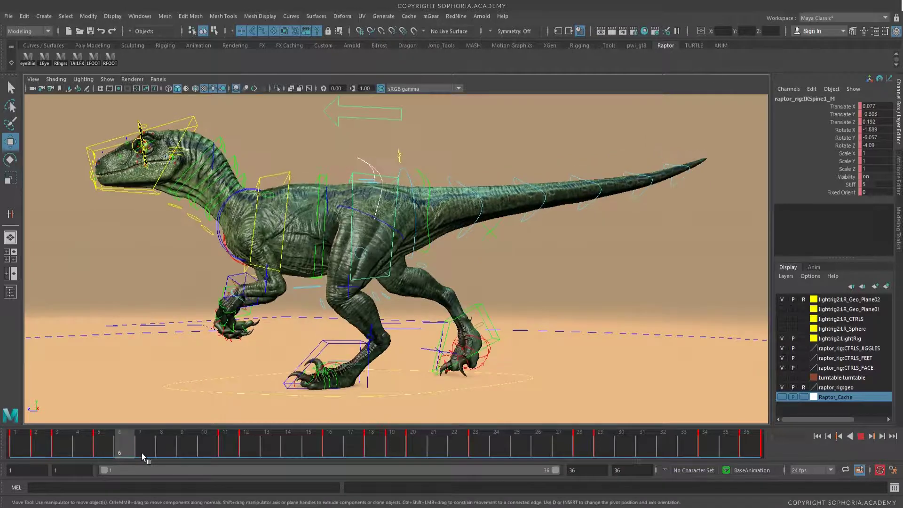
pyautogui.hotkey('alt', 'v')
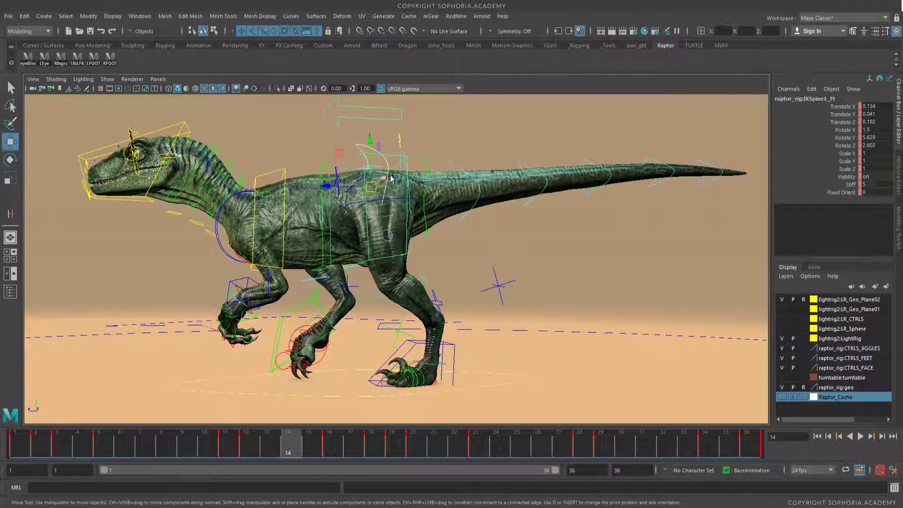
# Open the Graph Editor and compare the animation curves of the hip, chest and head controls, ending with the hip control selected
pyautogui.press('g')
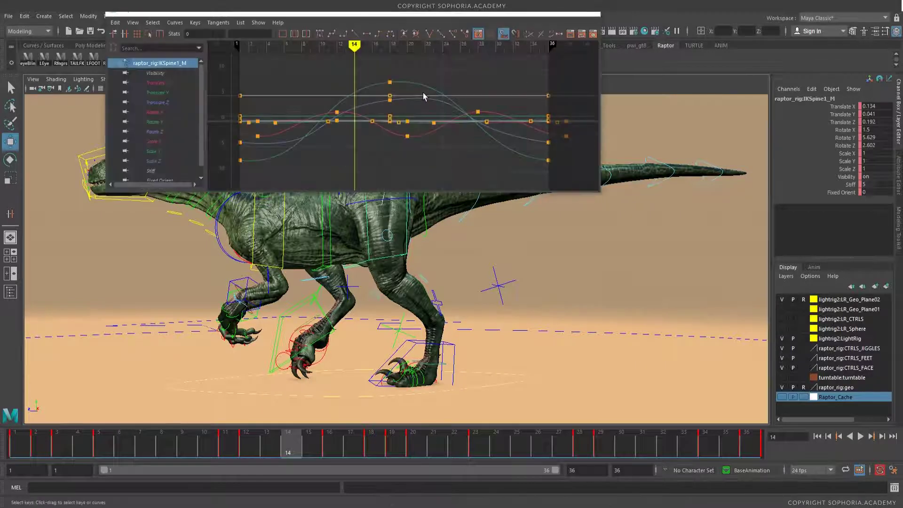
pyautogui.press('f')
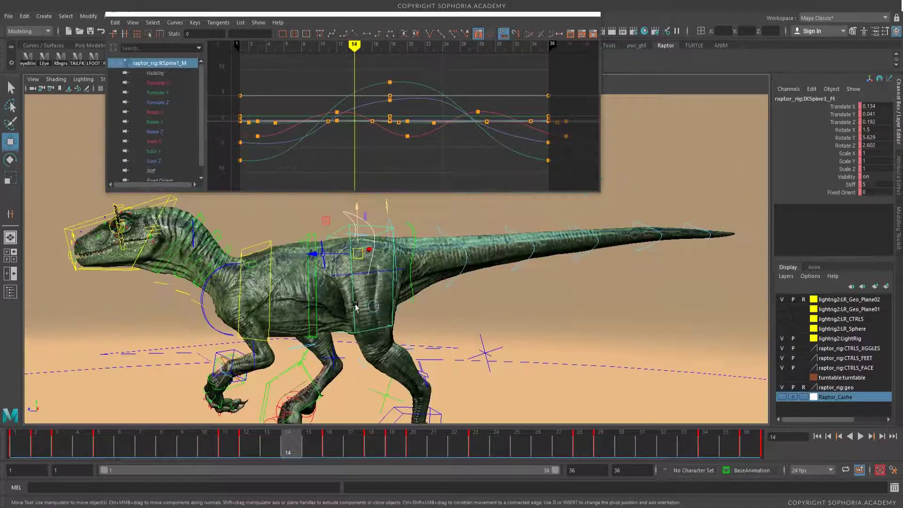
pyautogui.click(265, 244)
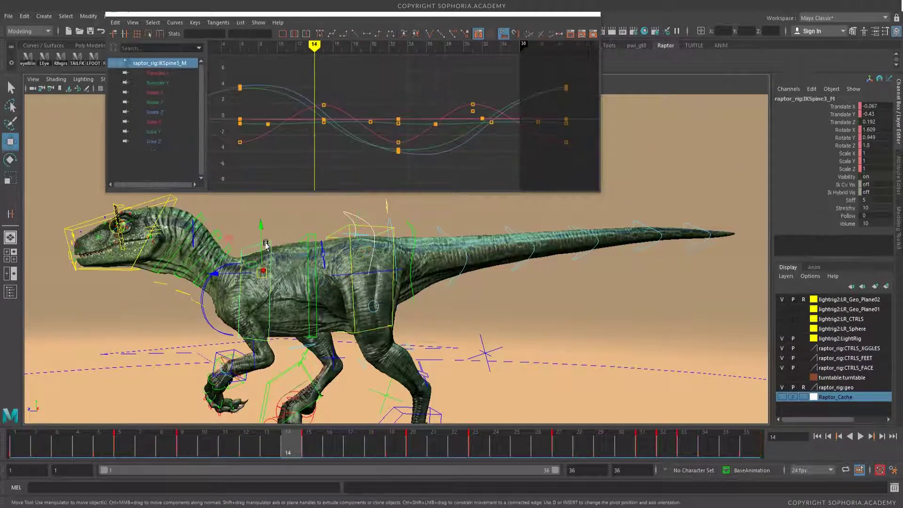
pyautogui.click(168, 200)
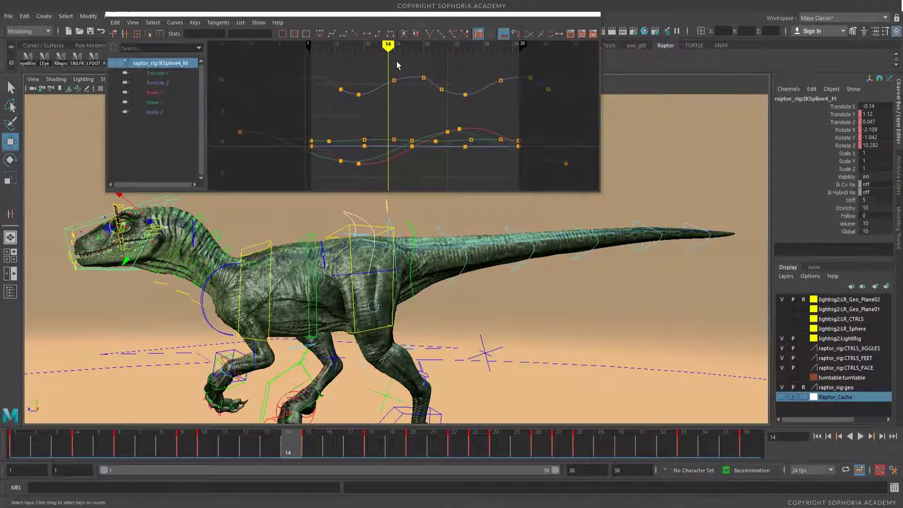
pyautogui.click(339, 231)
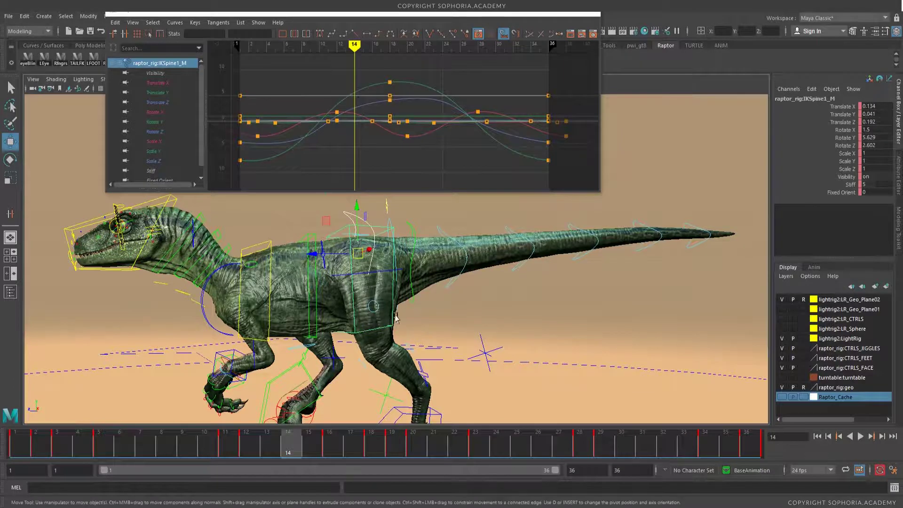
pyautogui.scroll(-2, 397, 312)
pyautogui.scroll(-3, 397, 312)
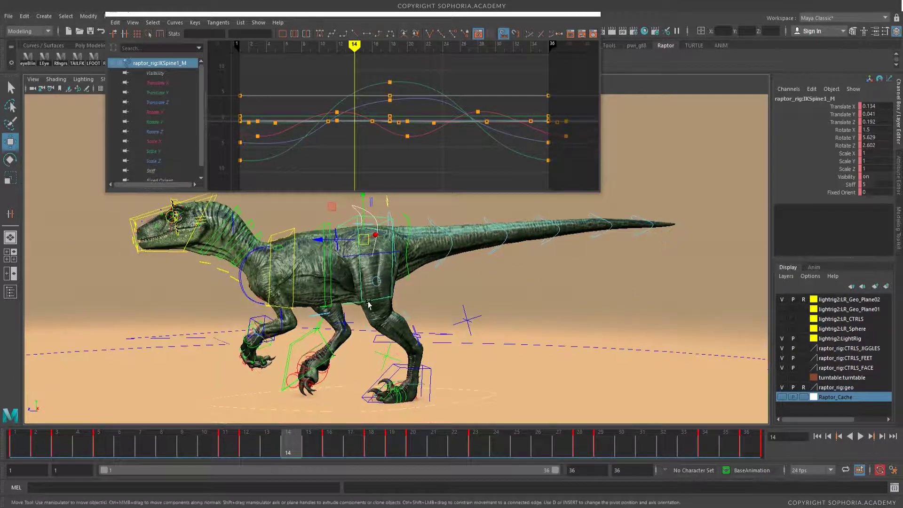
pyautogui.scroll(4, 362, 299)
pyautogui.scroll(-2, 512, 309)
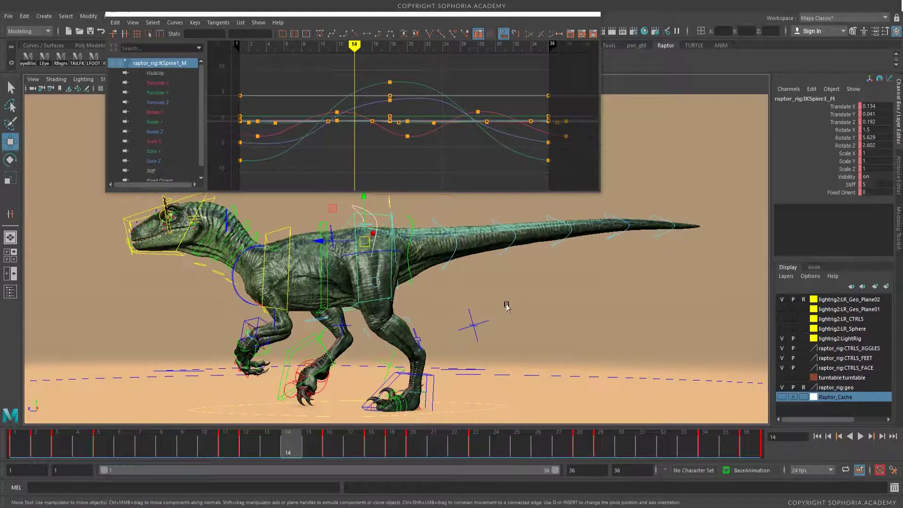
pyautogui.scroll(-1, 471, 316)
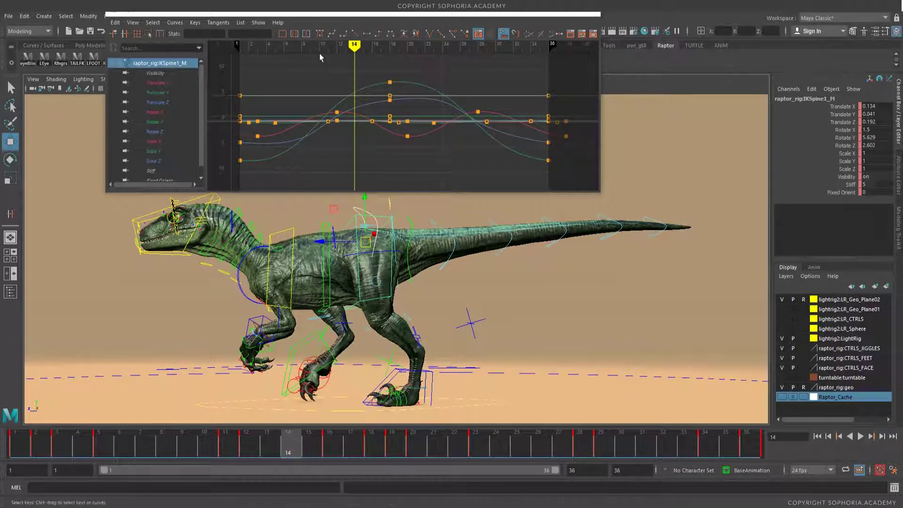
# Isolate the hip control's Translate Y curve in the Graph Editor, examine its up-and-down shape and select the curve
pyautogui.click(189, 94)
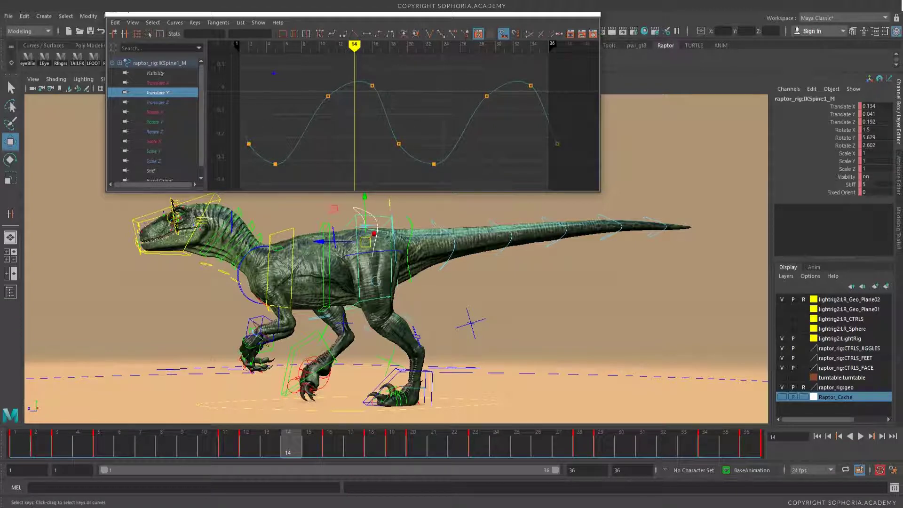
pyautogui.moveTo(274, 86)
pyautogui.mouseDown()
pyautogui.moveTo(277, 176)
pyautogui.moveTo(400, 160)
pyautogui.moveTo(398, 59)
pyautogui.moveTo(301, 79)
pyautogui.mouseUp()
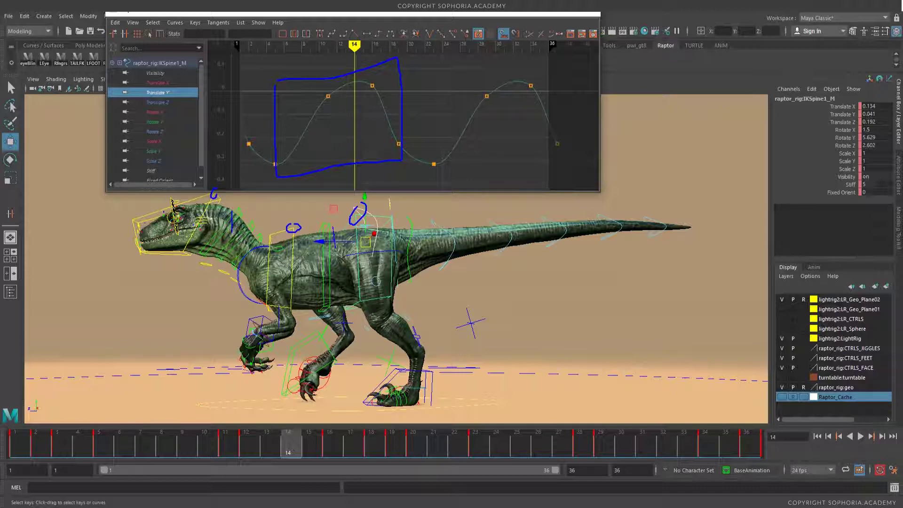
pyautogui.press('Escape')
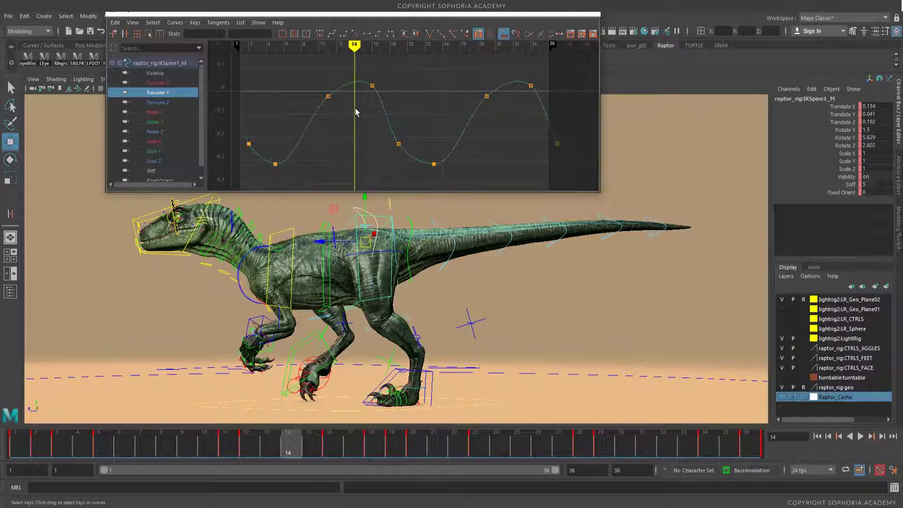
pyautogui.click(302, 125)
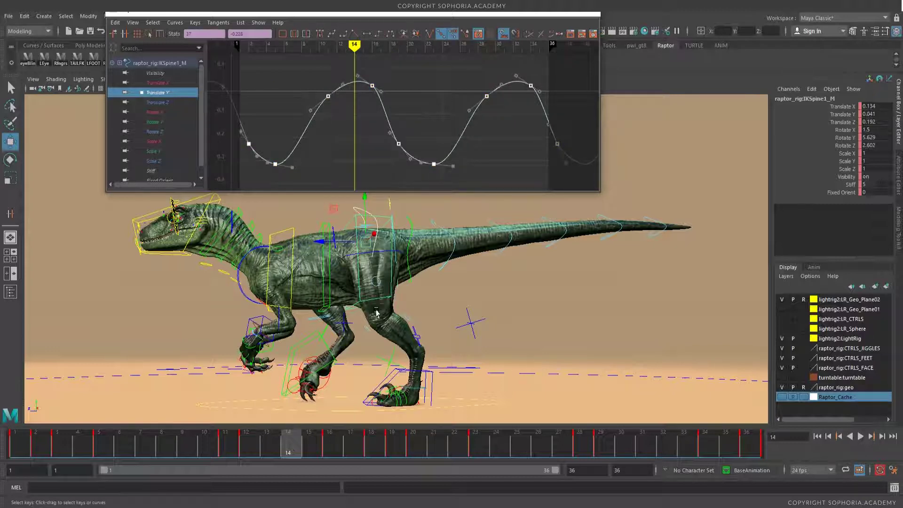
# Close the Graph Editor and inspect the raptor with its selected hip control from a three-quarter angle
pyautogui.keyDown('alt'); pyautogui.moveTo(475, 332); pyautogui.dragTo(470, 317, button='middle'); pyautogui.keyUp('alt')
pyautogui.click(591, 14)
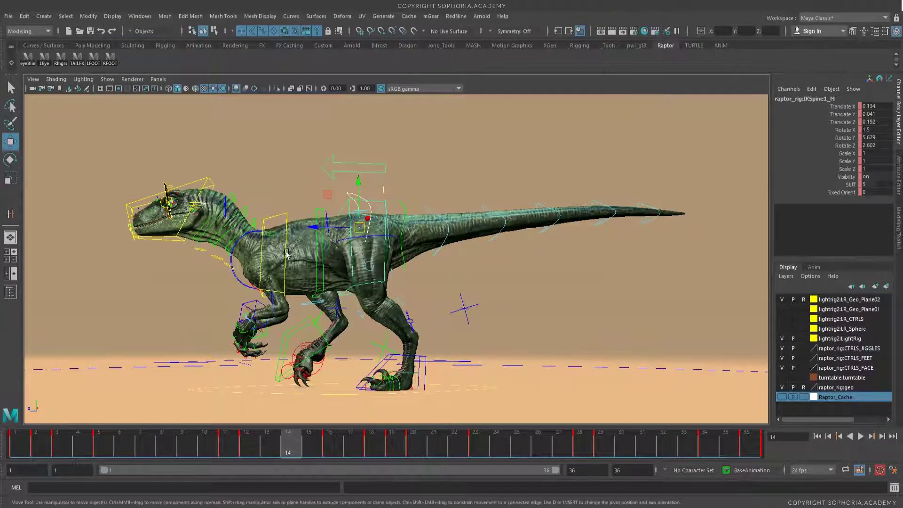
pyautogui.keyDown('alt'); pyautogui.moveTo(287, 254); pyautogui.dragTo(447, 285, button='right'); pyautogui.keyUp('alt')
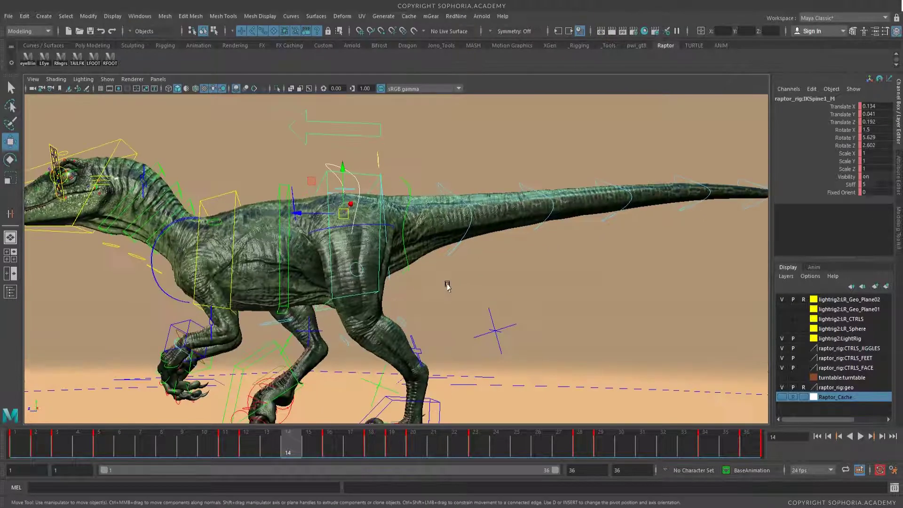
pyautogui.keyDown('alt'); pyautogui.moveTo(448, 285); pyautogui.dragTo(539, 272); pyautogui.keyUp('alt')
pyautogui.keyDown('alt'); pyautogui.moveTo(538, 271); pyautogui.dragTo(487, 265, button='right'); pyautogui.keyUp('alt')
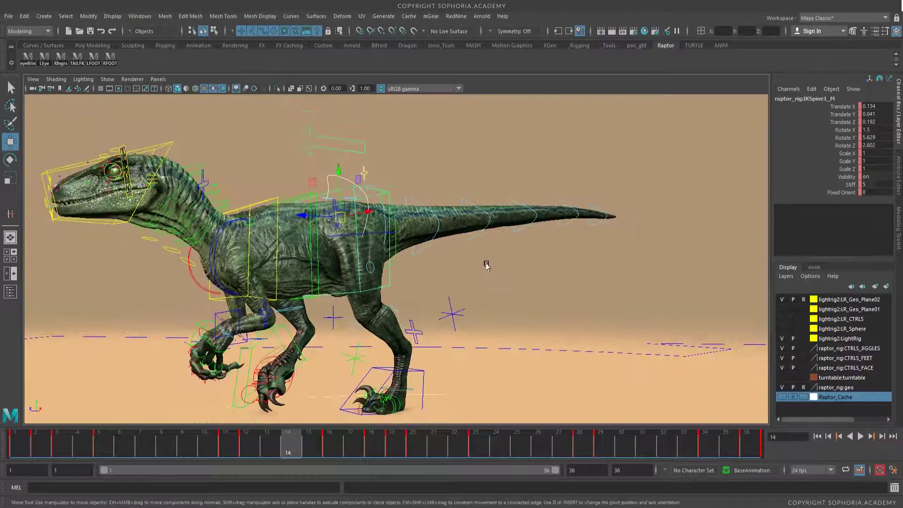
# Hide the rig controls in the viewport and play the run cycle on the bare raptor, stopping on frame 27
pyautogui.keyDown('alt'); pyautogui.moveTo(486, 265); pyautogui.dragTo(527, 242, button='middle'); pyautogui.keyUp('alt')
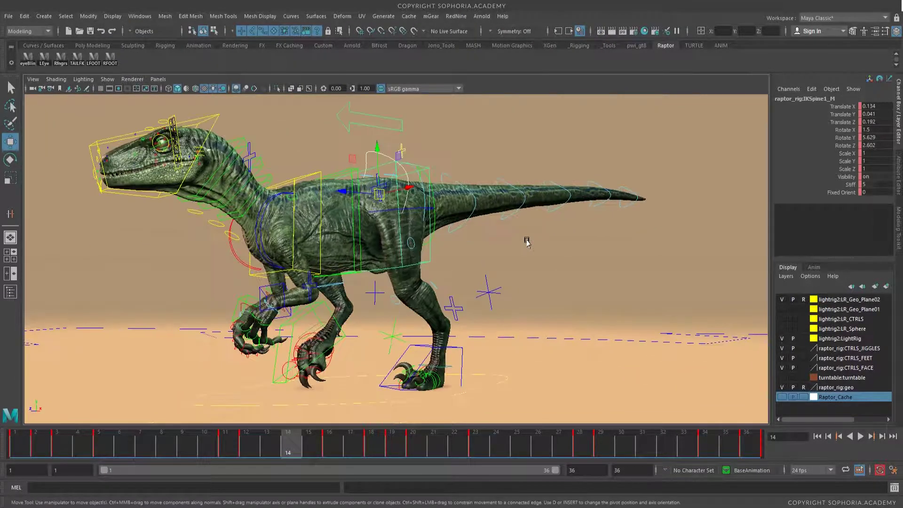
pyautogui.hotkey('alt', 'v')
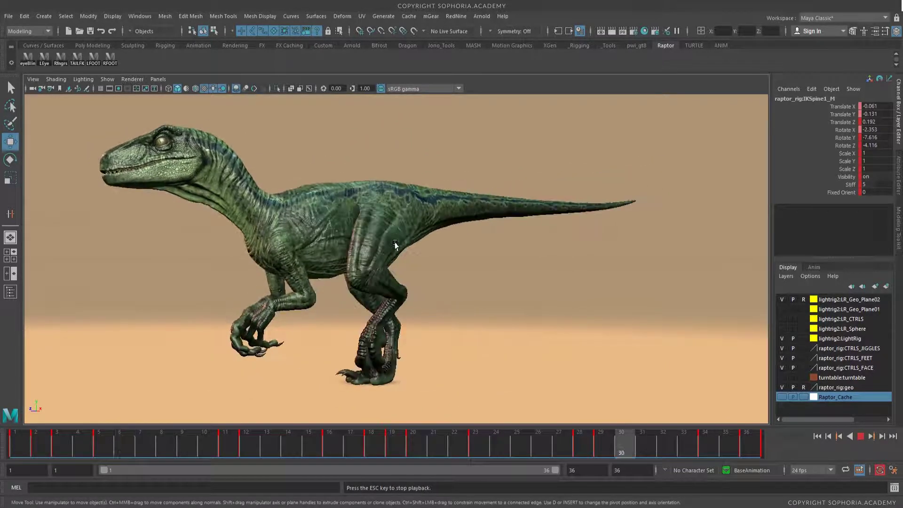
pyautogui.press('Escape')
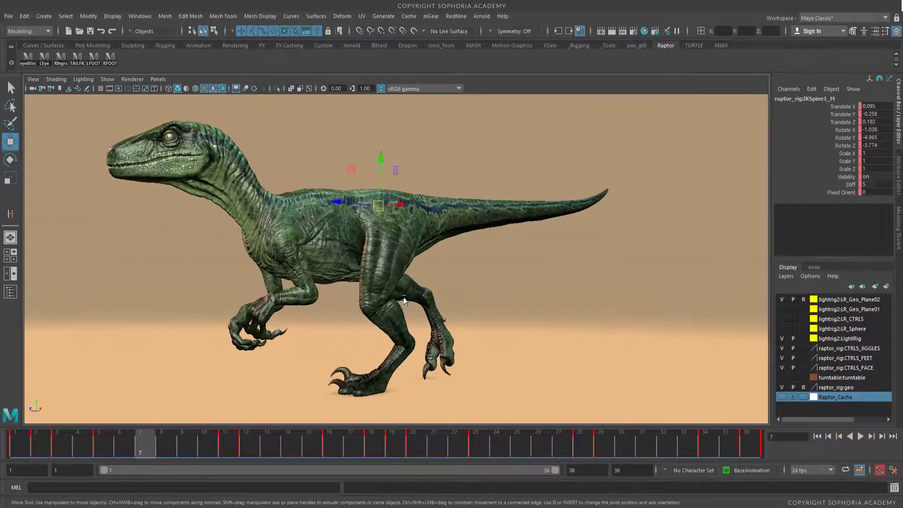
pyautogui.hotkey('alt', 'v')
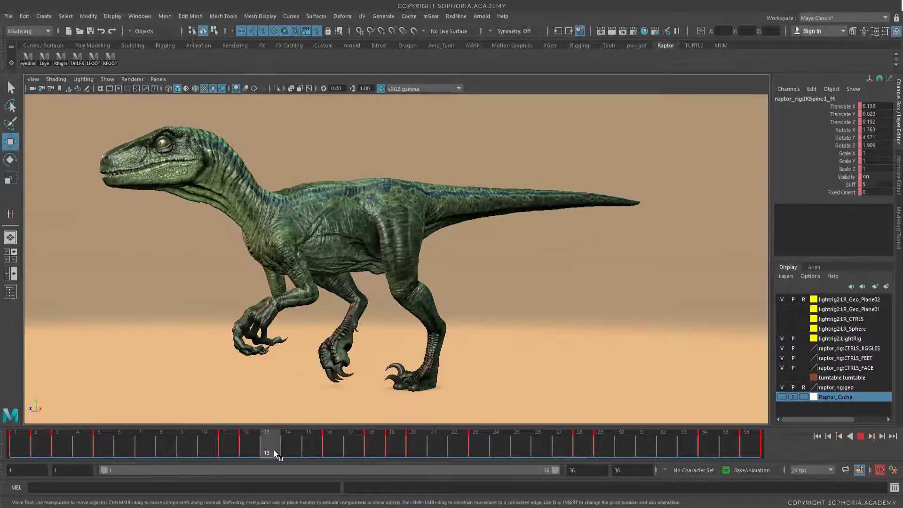
pyautogui.click(557, 439)
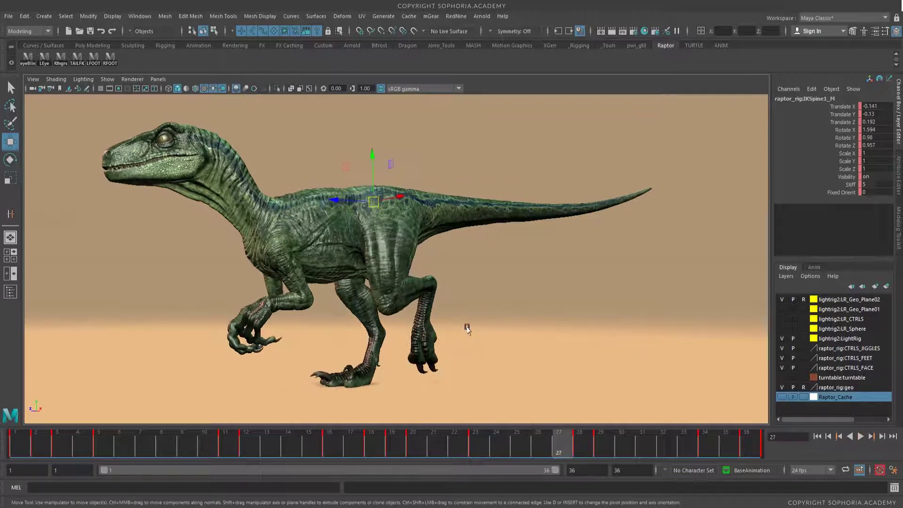
# Play the run cycle from a straight side view and stop it on frame 33
pyautogui.scroll(2, 470, 316)
pyautogui.scroll(-2, 471, 317)
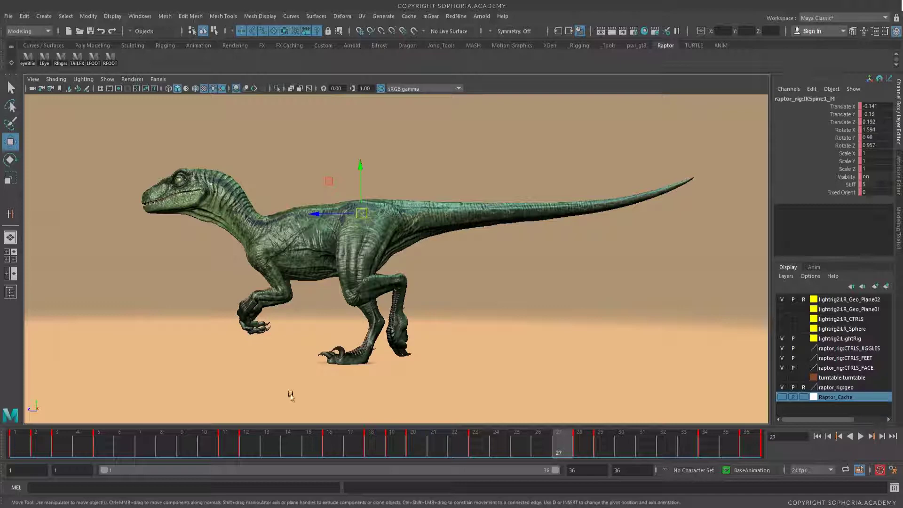
pyautogui.hotkey('alt', 'v')
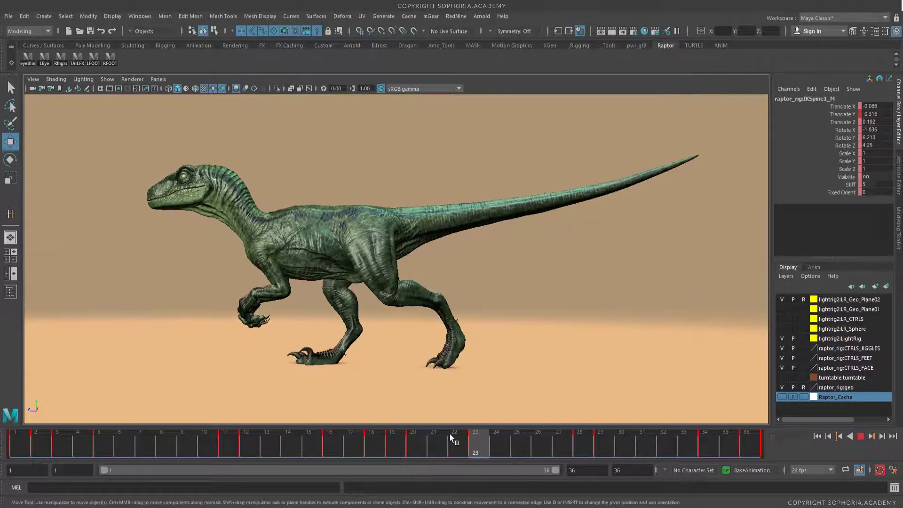
pyautogui.hotkey('alt', 'v')
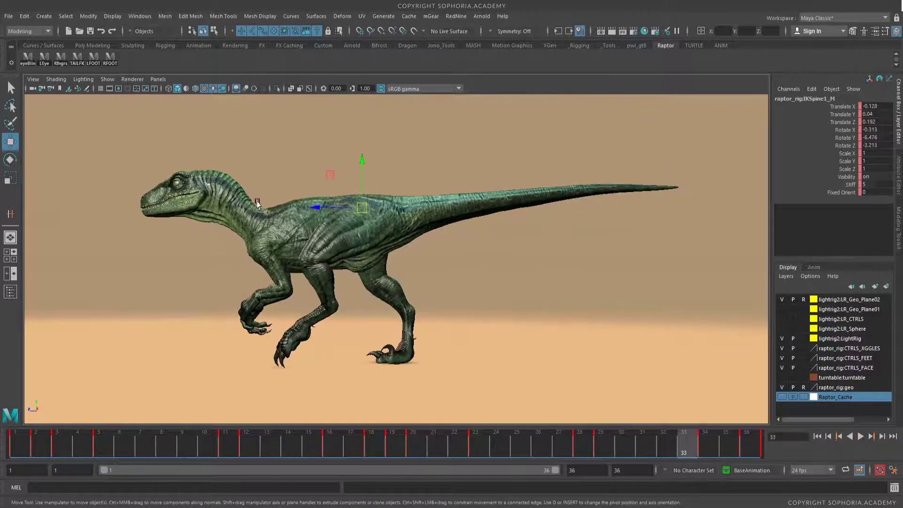
# Mark the head, chest, hips, feet and the tail's wave path on the side view, and clear the annotations
pyautogui.keyDown('alt'); pyautogui.moveTo(195, 223); pyautogui.dragTo(383, 269, button='right'); pyautogui.keyUp('alt')
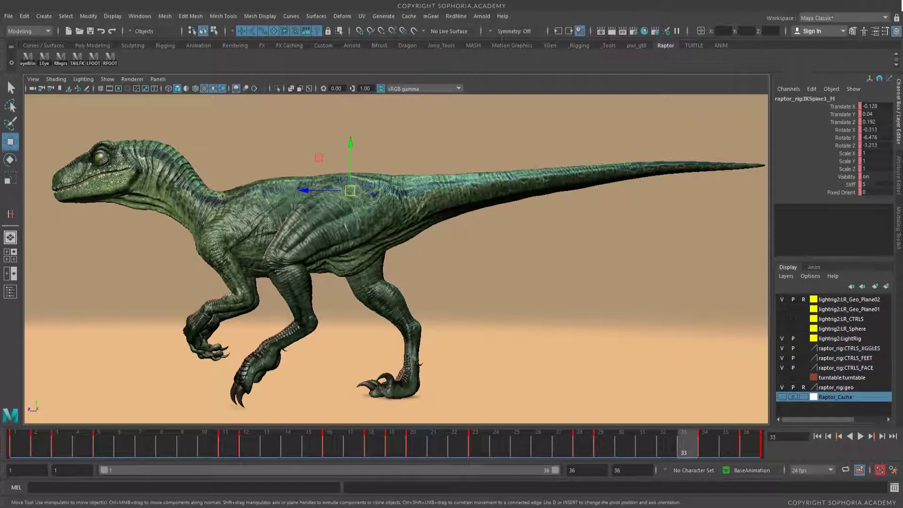
pyautogui.moveTo(340, 170); pyautogui.dragTo(351, 186)
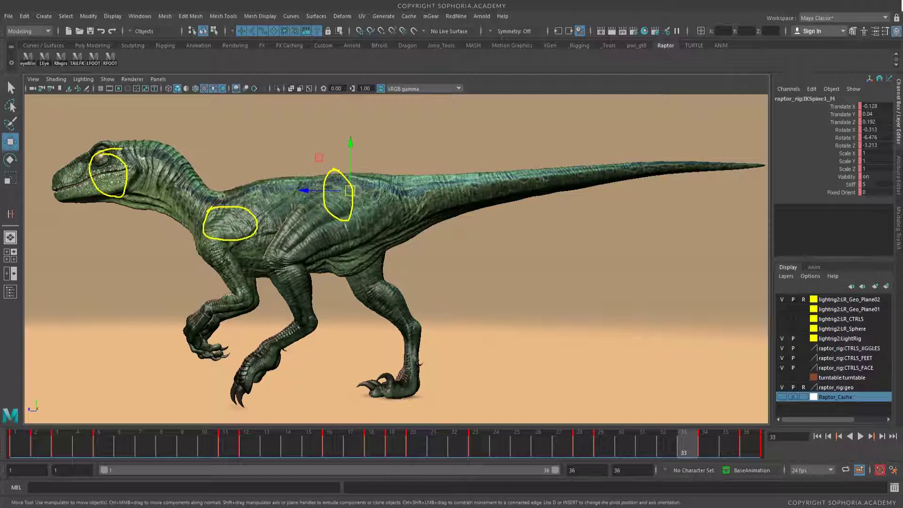
pyautogui.moveTo(237, 400); pyautogui.dragTo(264, 385)
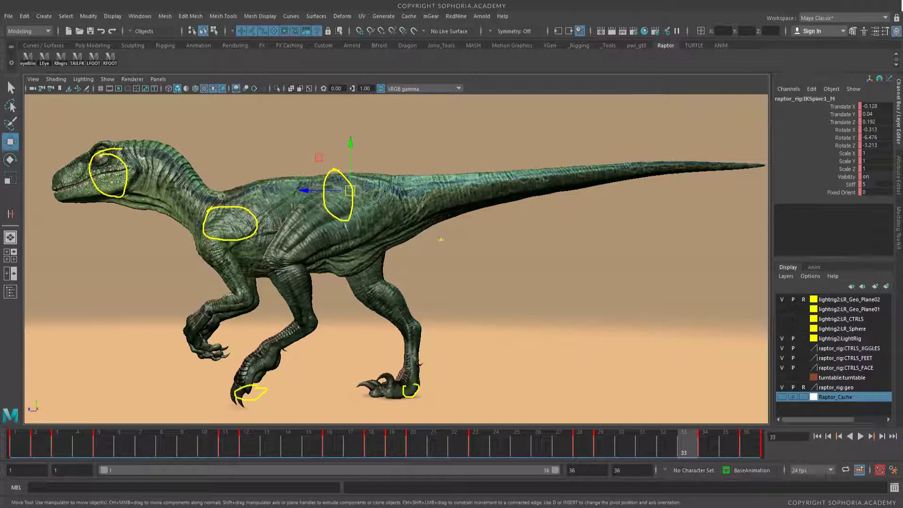
pyautogui.moveTo(411, 193)
pyautogui.mouseDown()
pyautogui.moveTo(605, 158)
pyautogui.moveTo(805, 167)
pyautogui.moveTo(712, 145)
pyautogui.moveTo(438, 209)
pyautogui.moveTo(360, 214)
pyautogui.mouseUp()
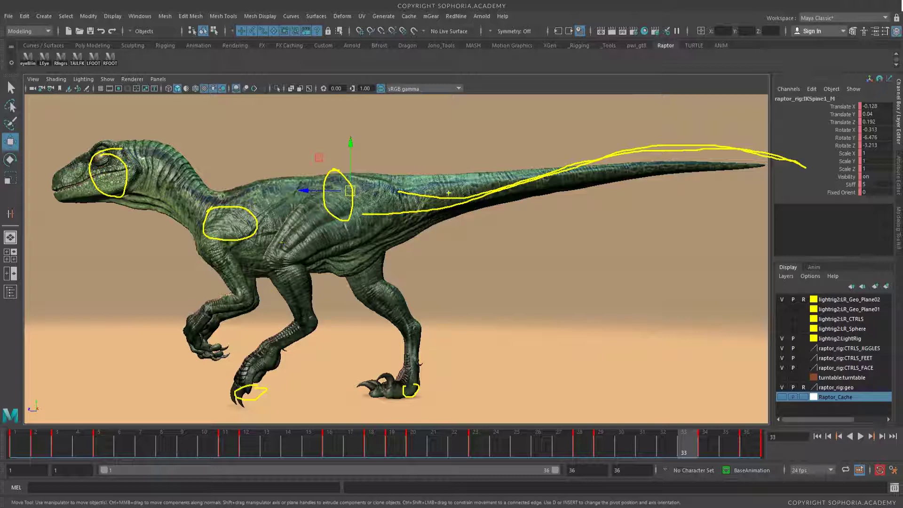
pyautogui.moveTo(199, 362); pyautogui.dragTo(202, 317)
pyautogui.press('Escape')
# Return to a three-quarter view and replay the run cycle from frame 1, stopping on frame 14
pyautogui.keyDown('alt'); pyautogui.moveTo(406, 273); pyautogui.dragTo(422, 252); pyautogui.keyUp('alt')
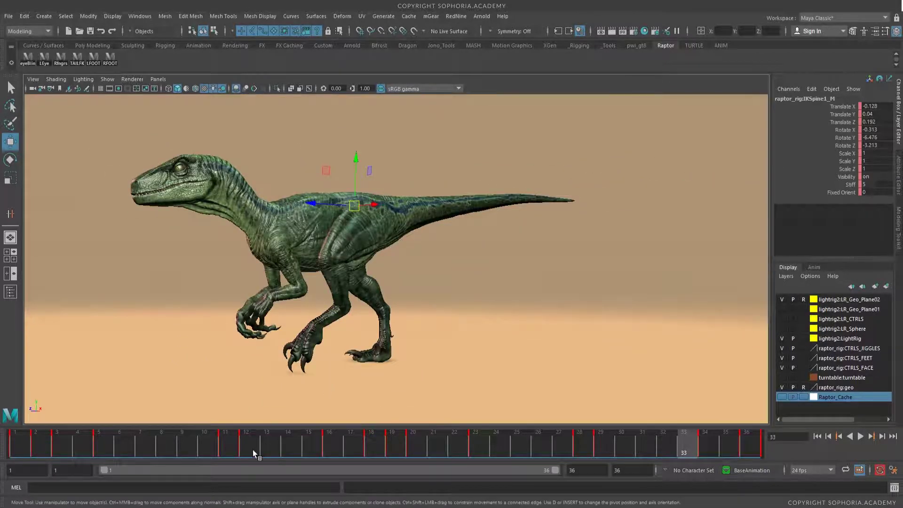
pyautogui.moveTo(52, 444); pyautogui.dragTo(16, 442)
pyautogui.keyDown('alt'); pyautogui.moveTo(341, 302); pyautogui.dragTo(475, 312, button='right'); pyautogui.keyUp('alt')
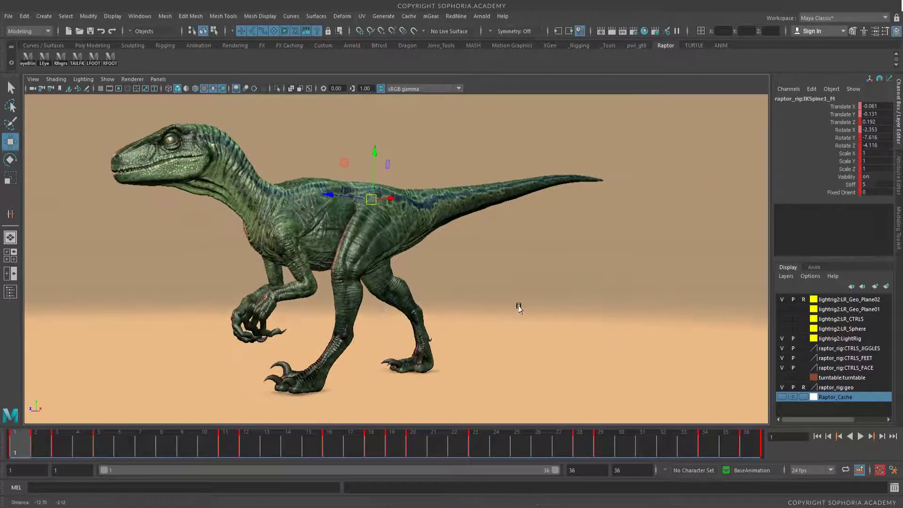
pyautogui.hotkey('alt', 'v')
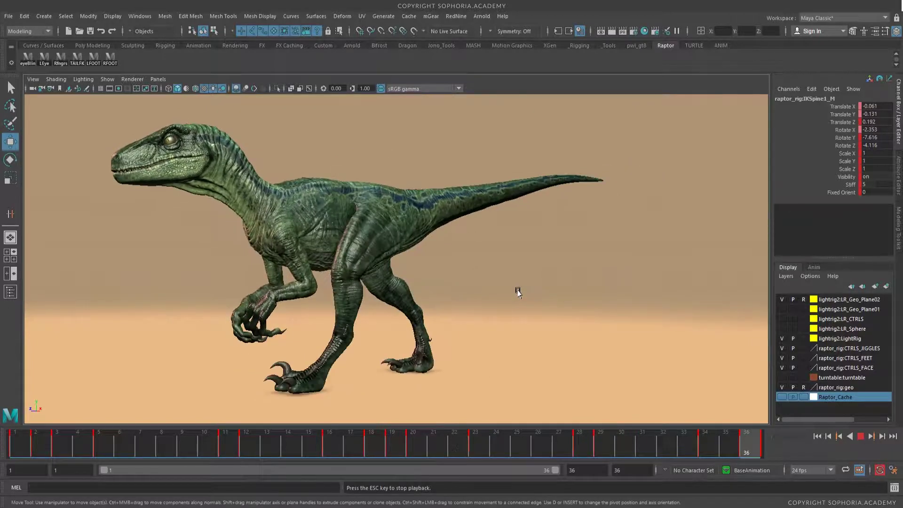
pyautogui.press('Escape')
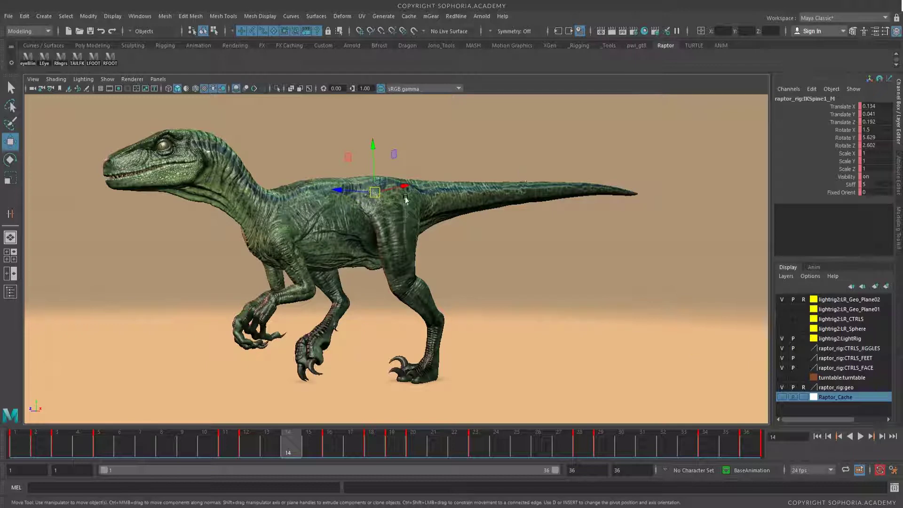
# Inspect the raptor_rig, turntable and lightrig2 files in the Reference Editor and put its window away
pyautogui.click(11, 17)
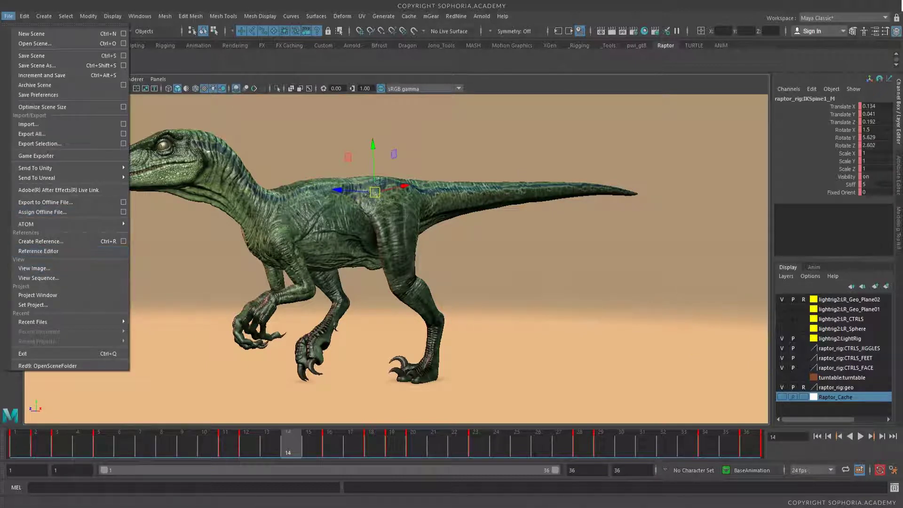
pyautogui.click(49, 251)
pyautogui.moveTo(153, 105); pyautogui.dragTo(149, 108)
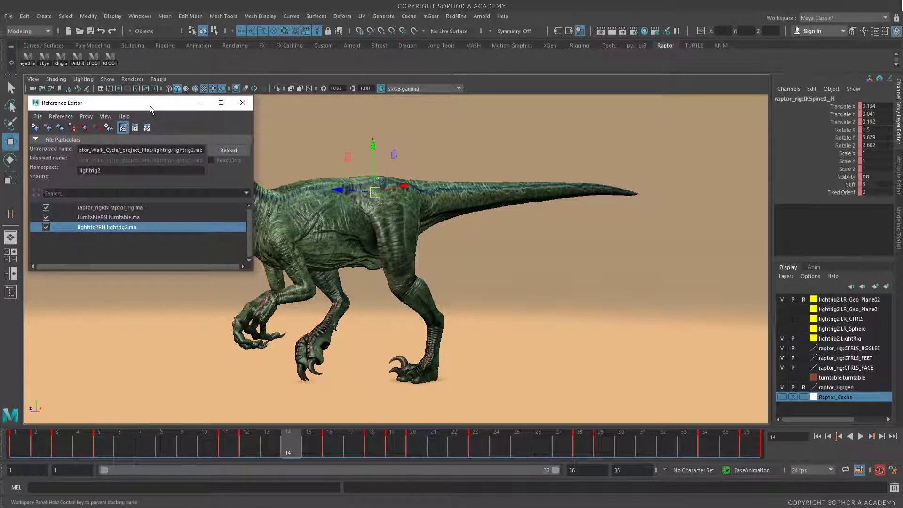
pyautogui.click(100, 209)
pyautogui.click(102, 218)
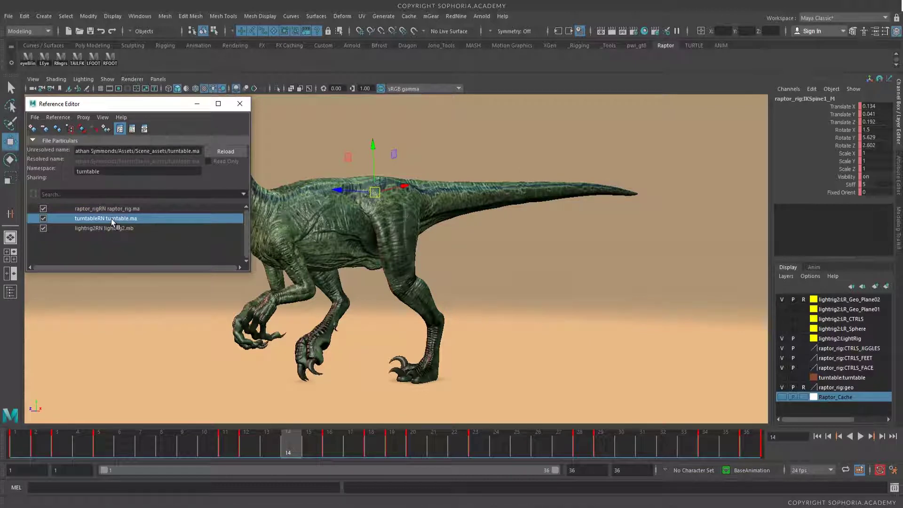
pyautogui.click(103, 229)
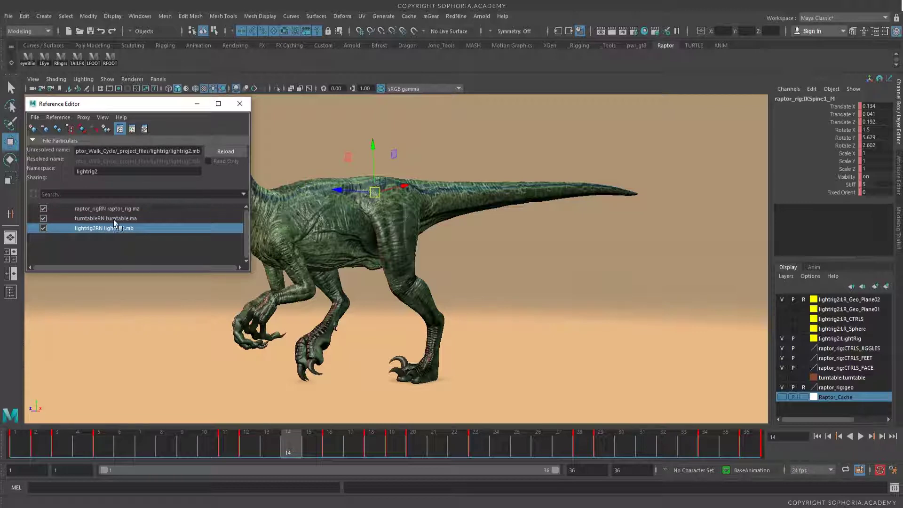
pyautogui.click(196, 105)
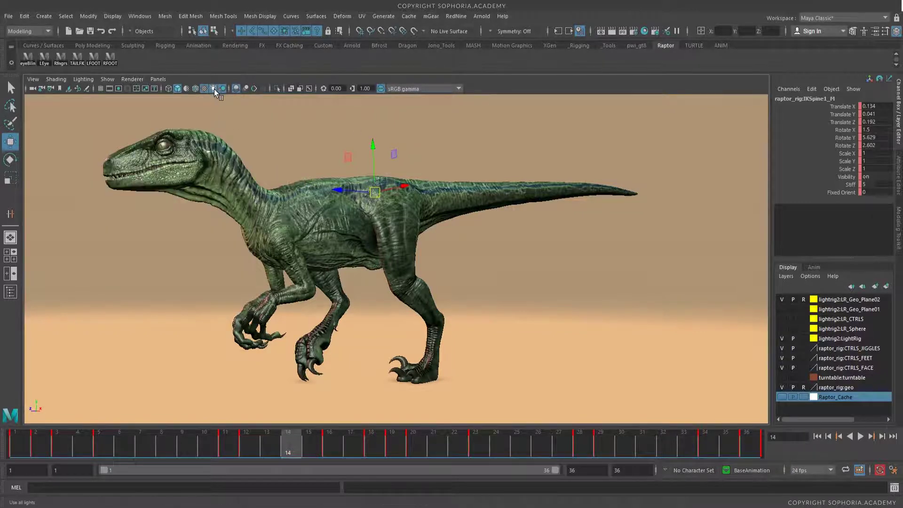
# Turn the viewport's use of all scene lights off and back on to compare the raptor's shading
pyautogui.click(213, 89)
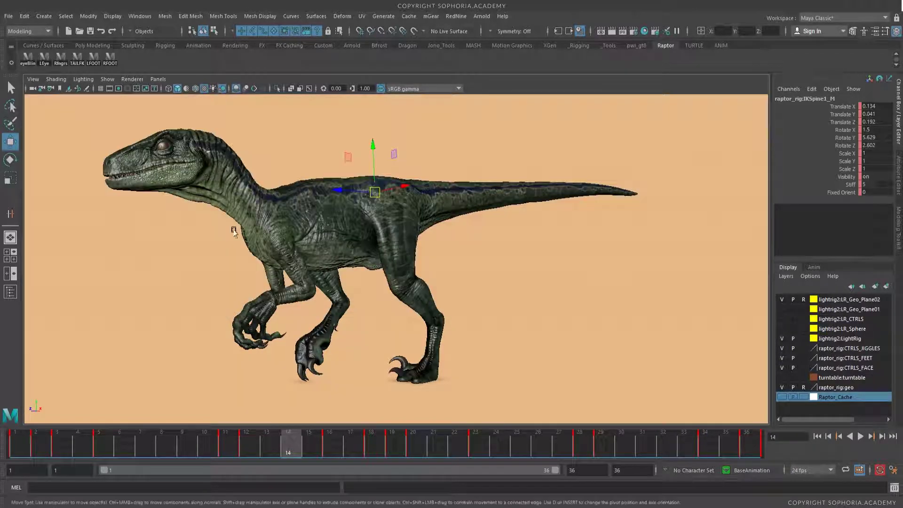
pyautogui.click(213, 89)
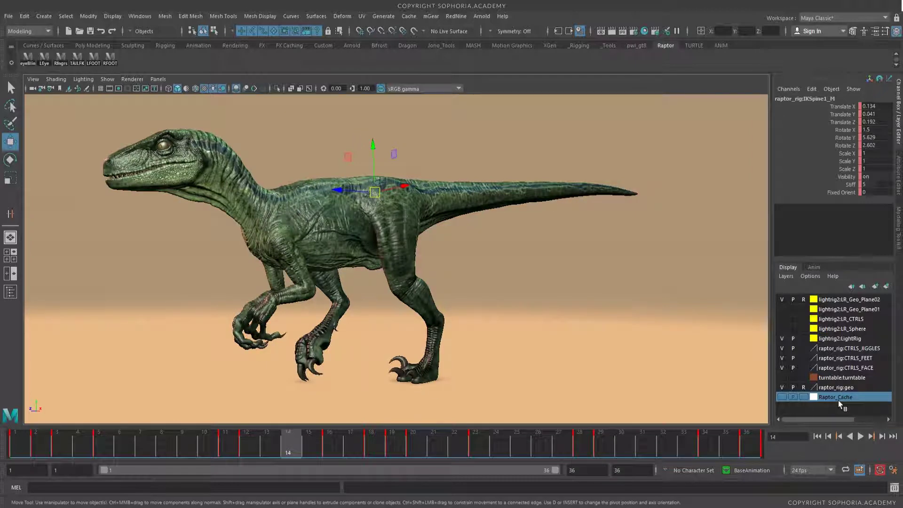
# Show the Raptor_Cache display layer and hide the raptor_rig:geo layer
pyautogui.click(781, 397)
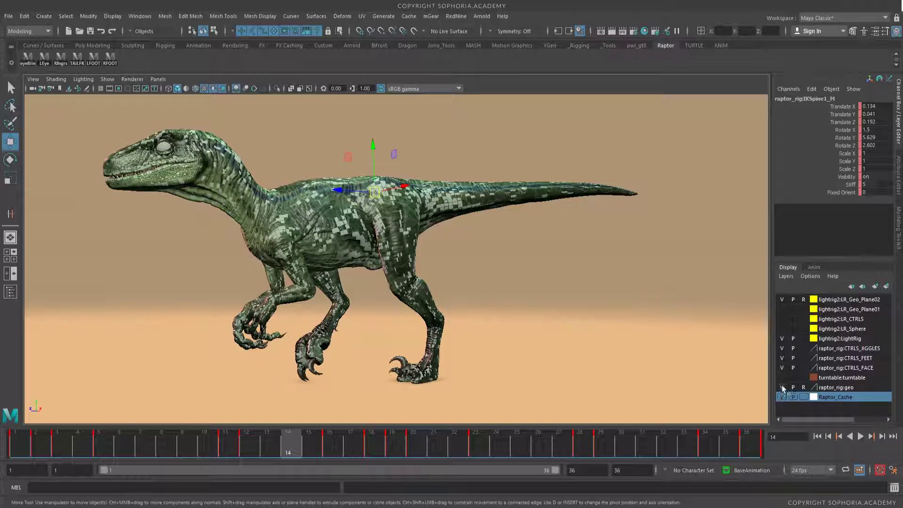
pyautogui.click(782, 388)
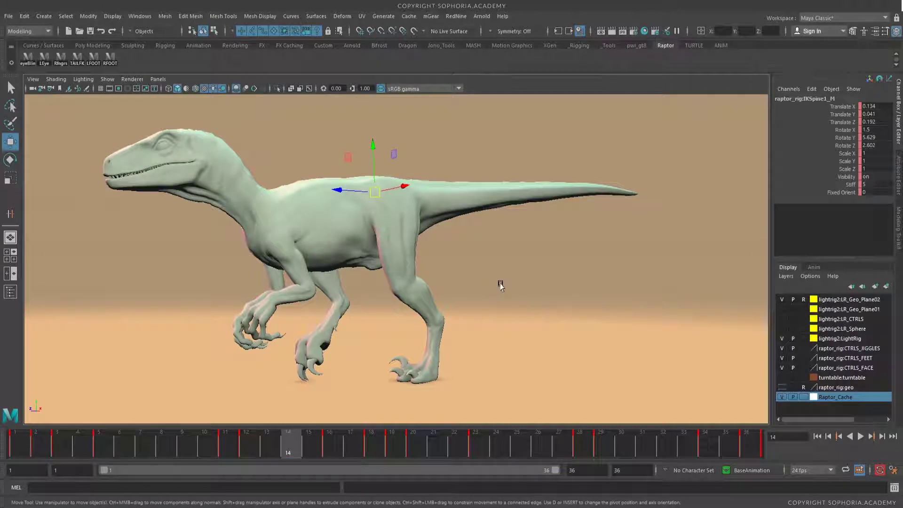
# Play the cached raptor's run cycle from the first frames several times, inspecting it from side and three-quarter angles
pyautogui.moveTo(244, 449); pyautogui.dragTo(14, 447)
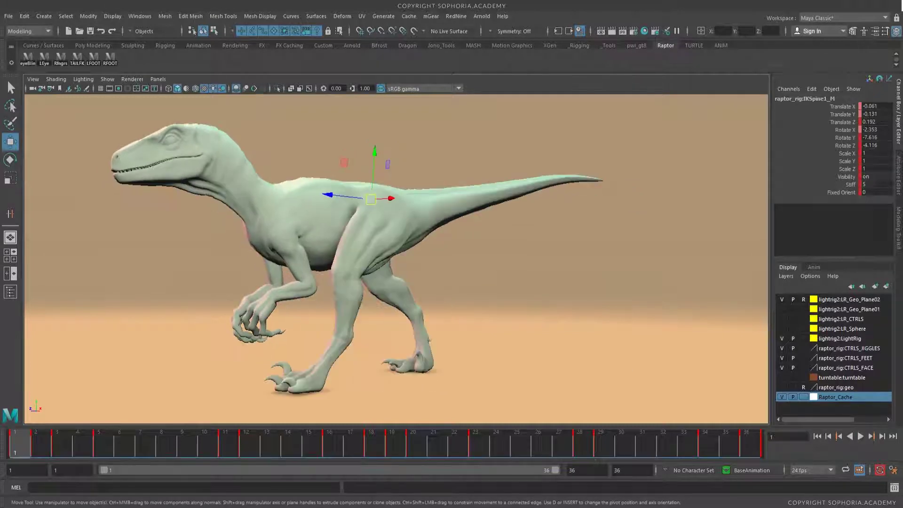
pyautogui.hotkey('alt', 'v')
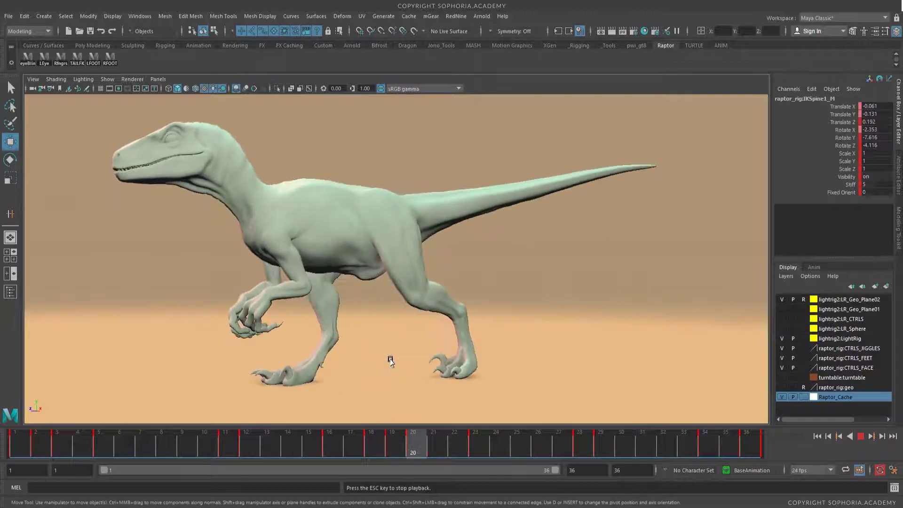
pyautogui.keyDown('alt'); pyautogui.moveTo(390, 360); pyautogui.dragTo(460, 337); pyautogui.keyUp('alt')
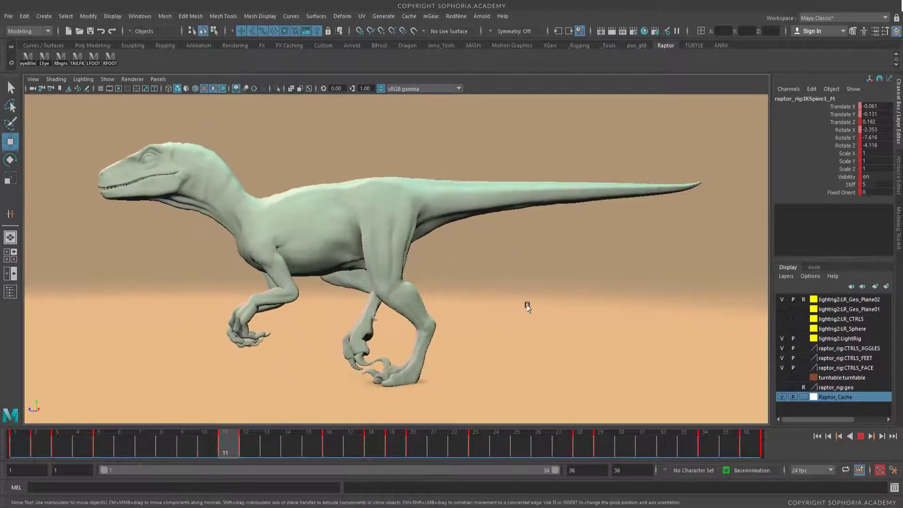
pyautogui.keyDown('alt'); pyautogui.moveTo(522, 322); pyautogui.dragTo(553, 295); pyautogui.keyUp('alt')
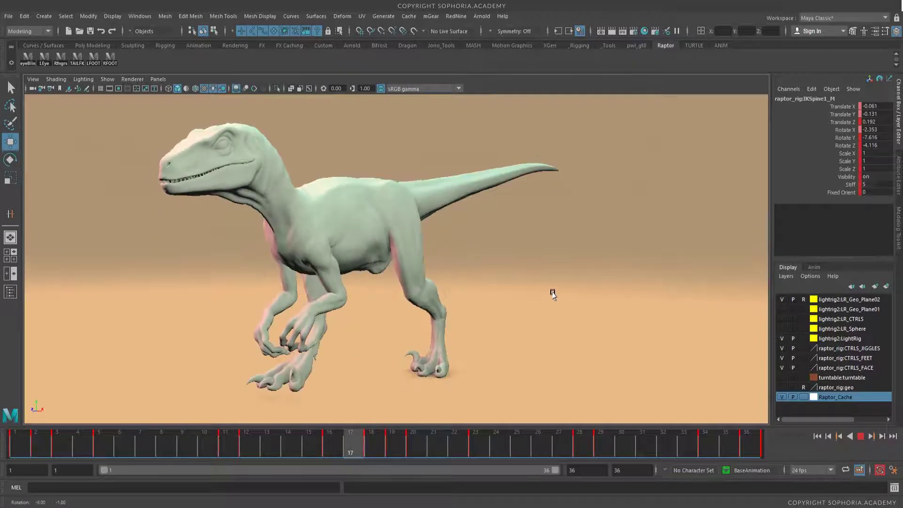
pyautogui.keyDown('alt'); pyautogui.moveTo(387, 266); pyautogui.dragTo(470, 298, button='right'); pyautogui.keyUp('alt')
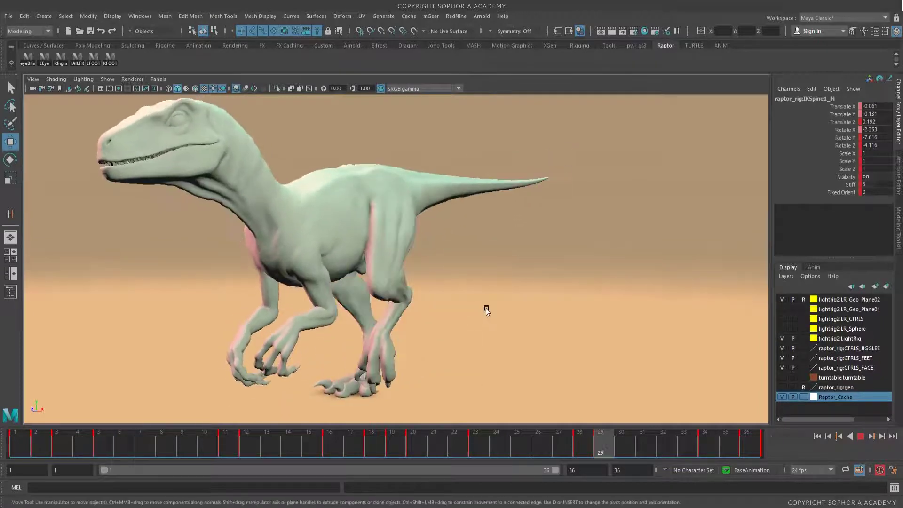
pyautogui.hotkey('alt', 'v')
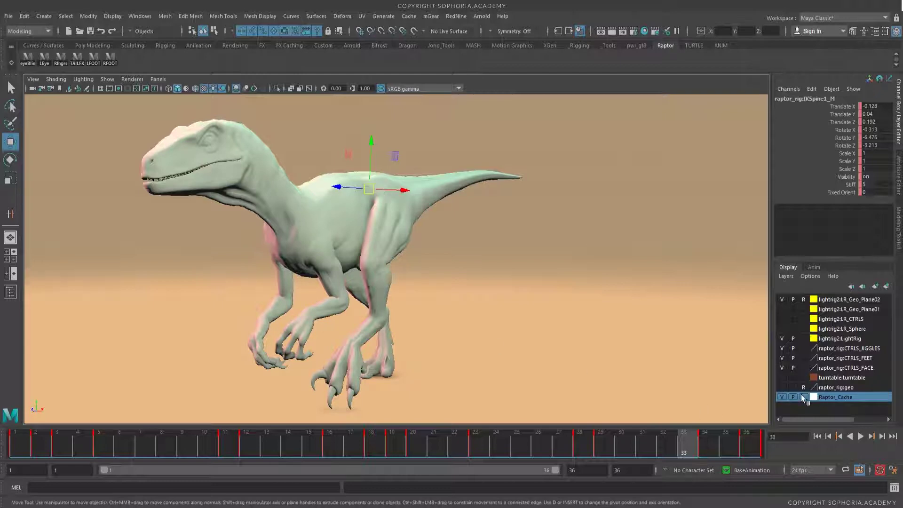
pyautogui.hotkey('alt', 'v')
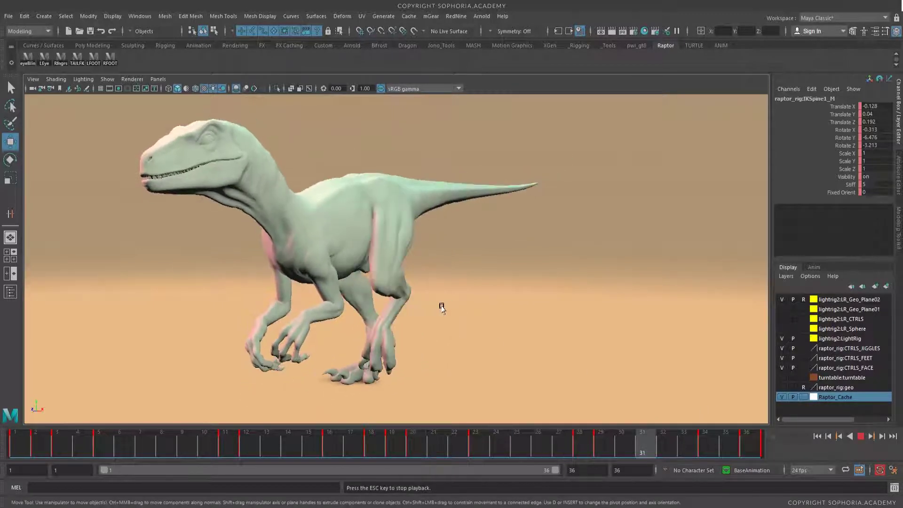
pyautogui.click(31, 444)
pyautogui.hotkey('alt', 'v')
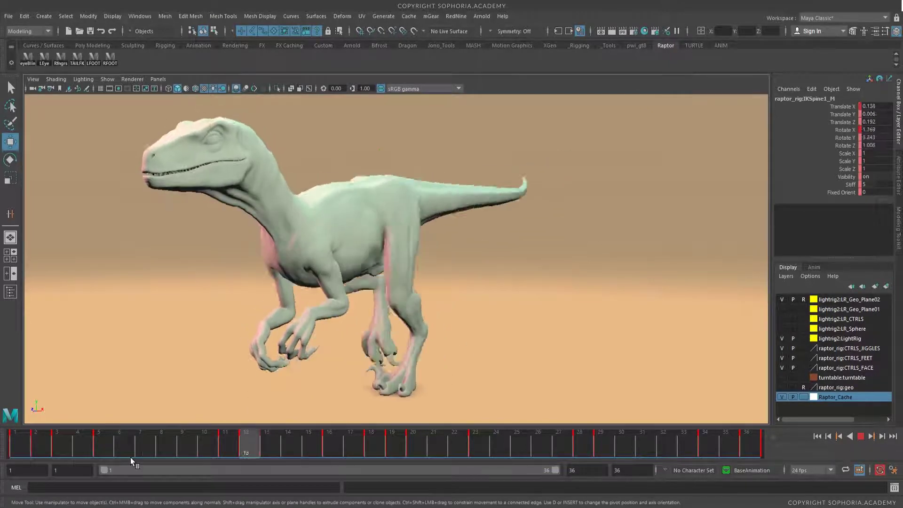
pyautogui.hotkey('alt', 'v')
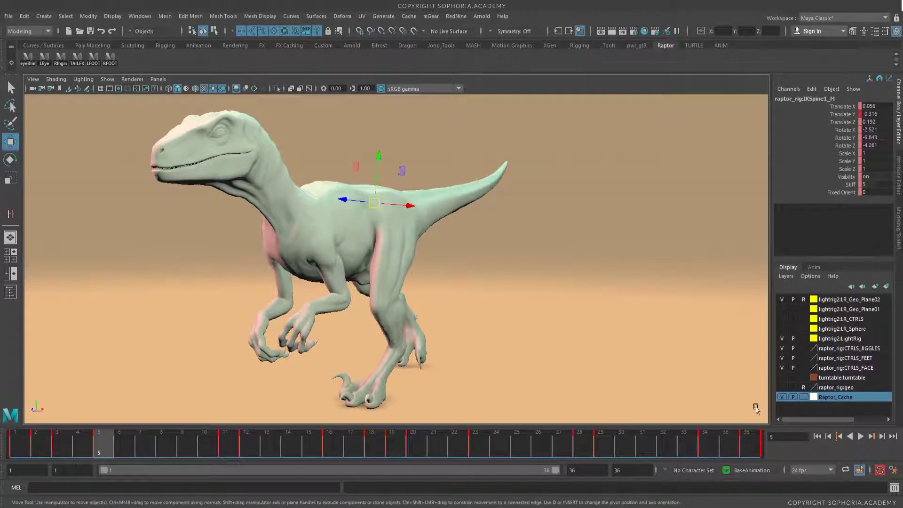
# Check the viewport's GPU Cache display option, select the Raptor_Cache layer's objects and inspect the raptor_walk_CacheShape attributes
pyautogui.click(113, 81)
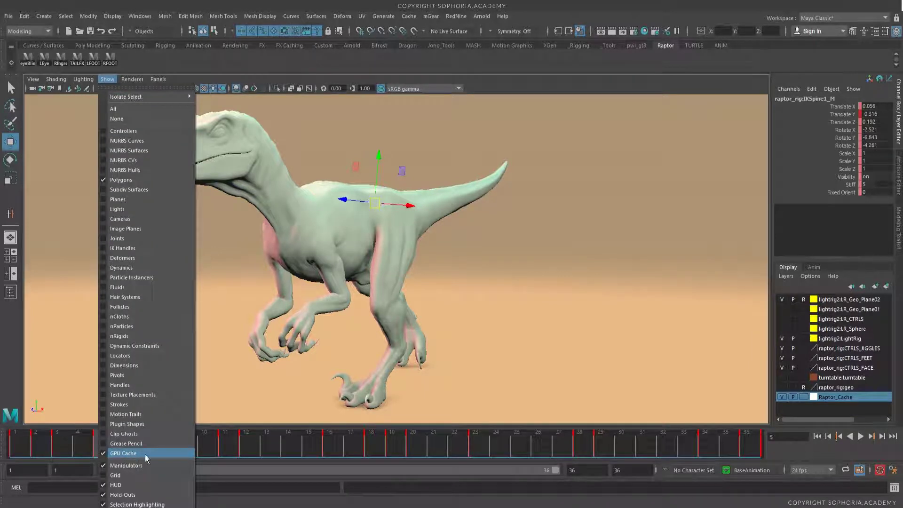
pyautogui.click(835, 399)
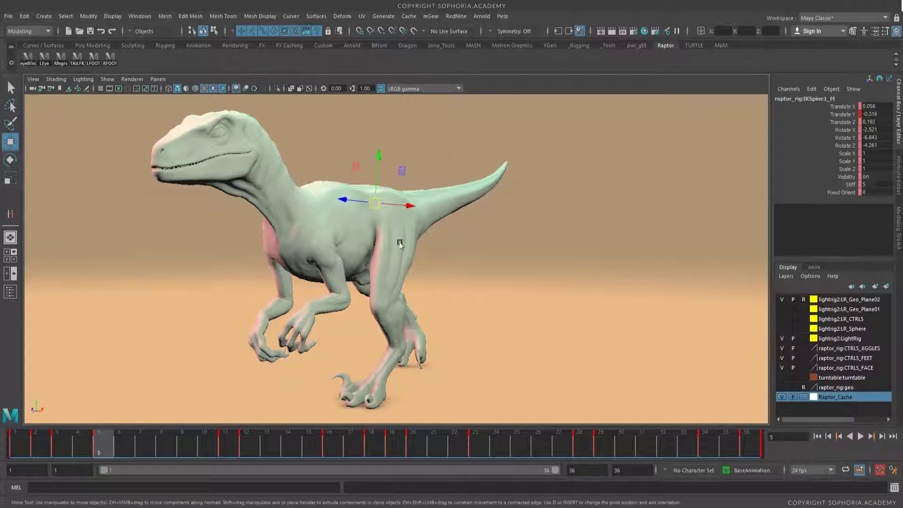
pyautogui.rightClick(843, 399)
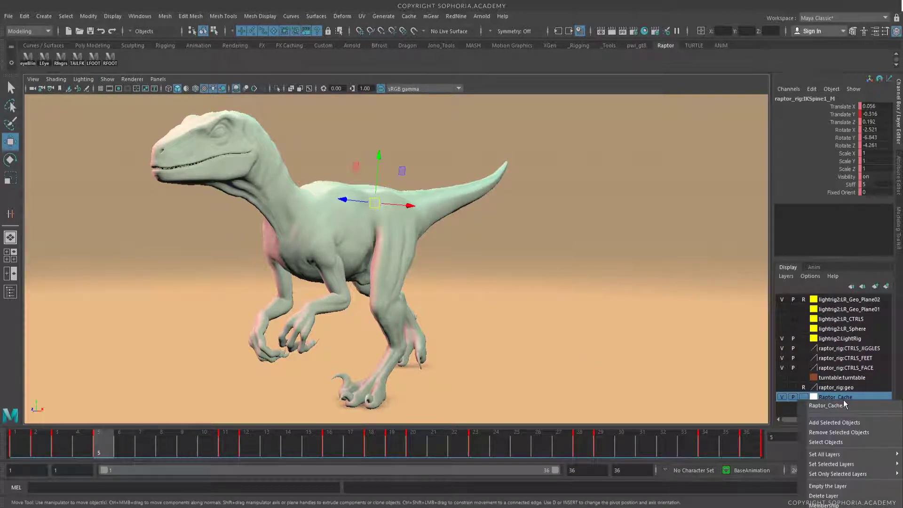
pyautogui.click(826, 442)
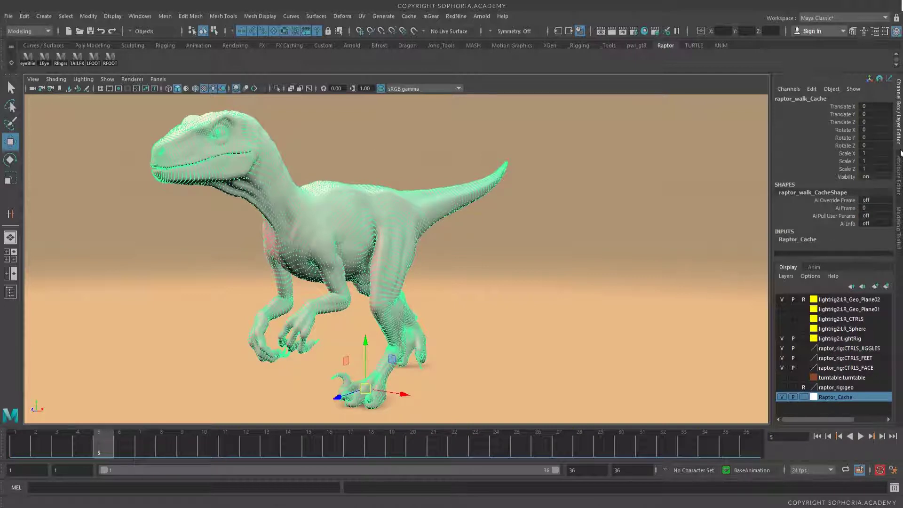
pyautogui.click(899, 176)
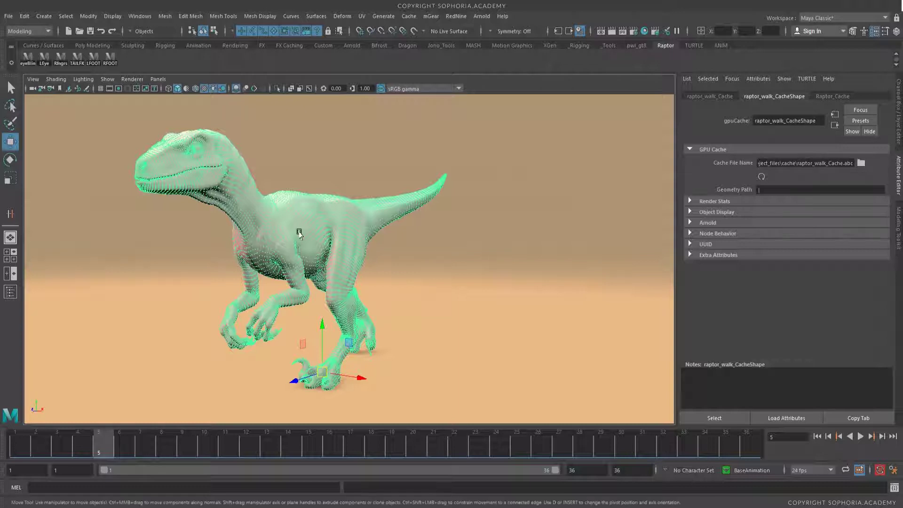
# Locate the GPU Cache commands, return to the cached raptor's channels and view it from the side
pyautogui.click(410, 16)
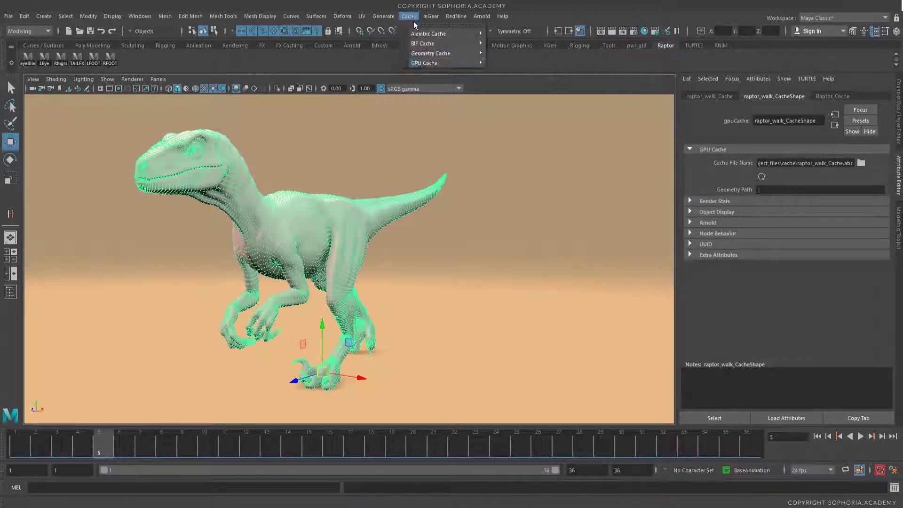
pyautogui.moveTo(444, 63)
pyautogui.click(900, 156)
pyautogui.keyDown('alt'); pyautogui.moveTo(426, 233); pyautogui.dragTo(468, 289); pyautogui.keyUp('alt')
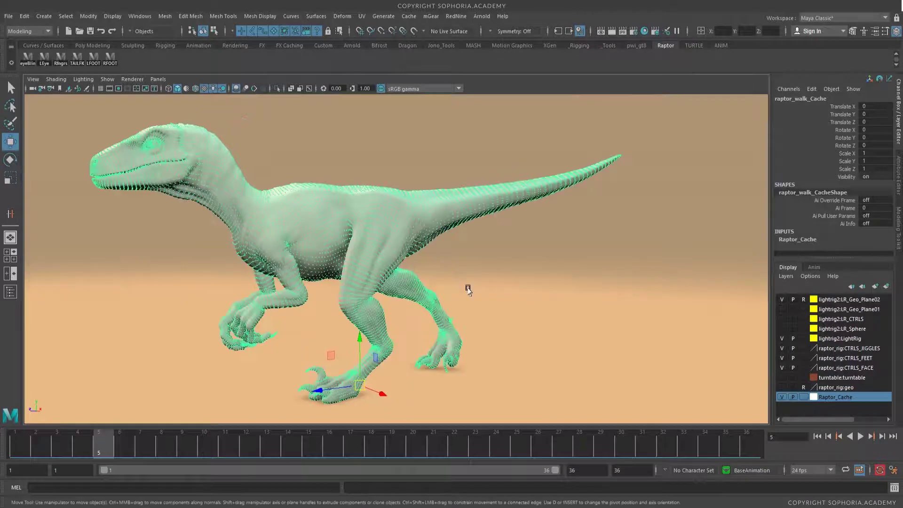
# Hide the Raptor_Cache display layer, show the raptor_rig:geo layer and clear the selection
pyautogui.click(785, 397)
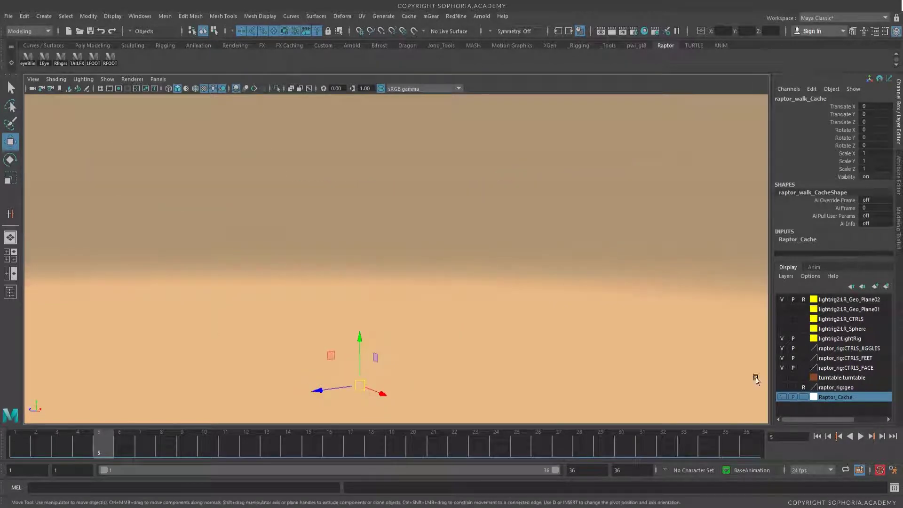
pyautogui.click(782, 387)
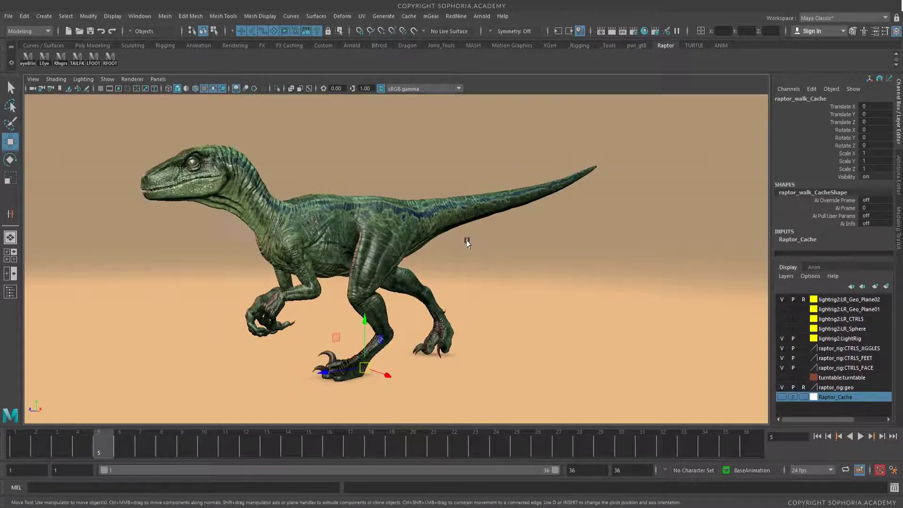
pyautogui.click(459, 260)
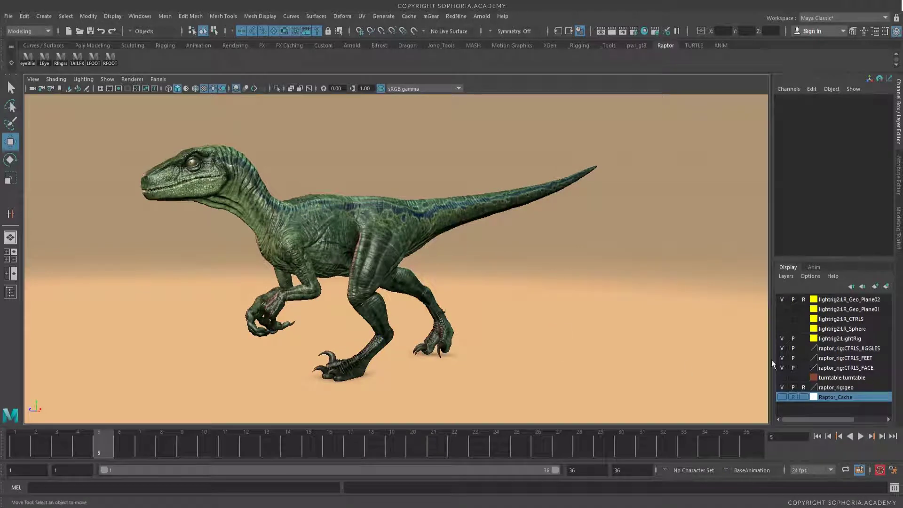
# Play the textured raptor rig's run cycle from a side view with its controls shown, and return to frame 1
pyautogui.keyDown('alt'); pyautogui.moveTo(188, 237); pyautogui.dragTo(152, 221); pyautogui.keyUp('alt')
pyautogui.keyDown('alt'); pyautogui.moveTo(462, 259); pyautogui.dragTo(478, 250); pyautogui.keyUp('alt')
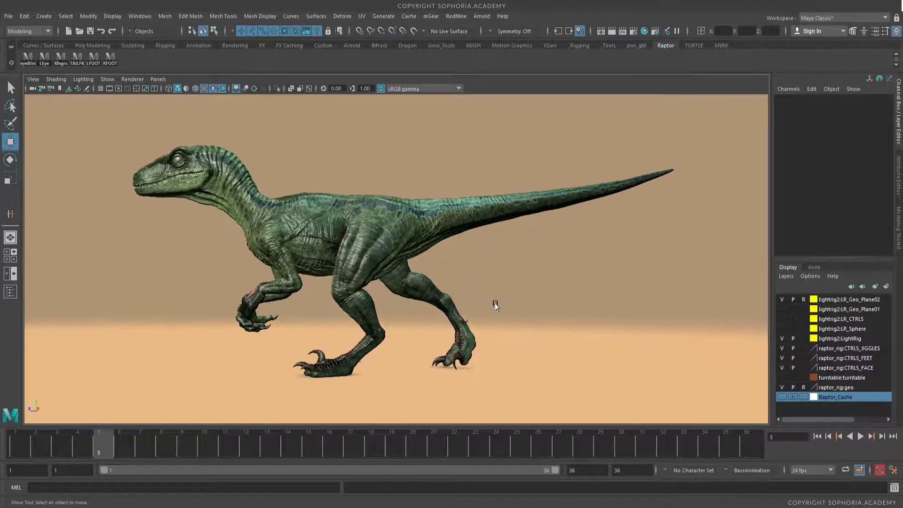
pyautogui.keyDown('alt'); pyautogui.moveTo(494, 304); pyautogui.dragTo(526, 277); pyautogui.keyUp('alt')
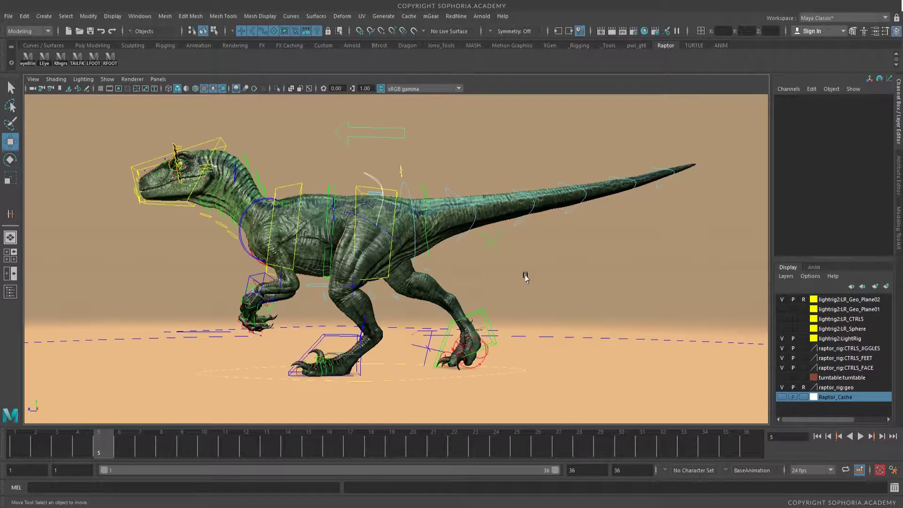
pyautogui.hotkey('alt', 'v')
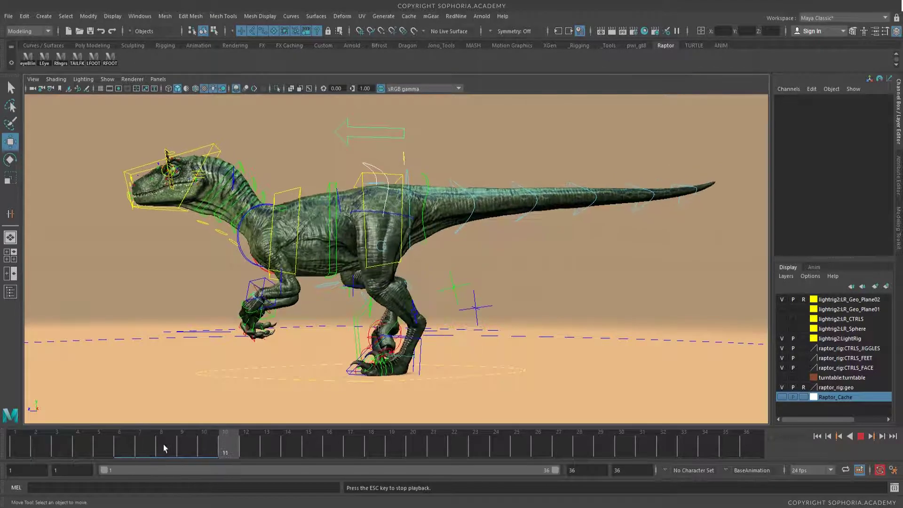
pyautogui.moveTo(145, 445)
pyautogui.mouseDown()
pyautogui.moveTo(9, 450)
pyautogui.moveTo(227, 452)
pyautogui.moveTo(69, 458)
pyautogui.moveTo(171, 463)
pyautogui.moveTo(360, 455)
pyautogui.moveTo(26, 458)
pyautogui.moveTo(380, 442)
pyautogui.moveTo(14, 447)
pyautogui.mouseUp()
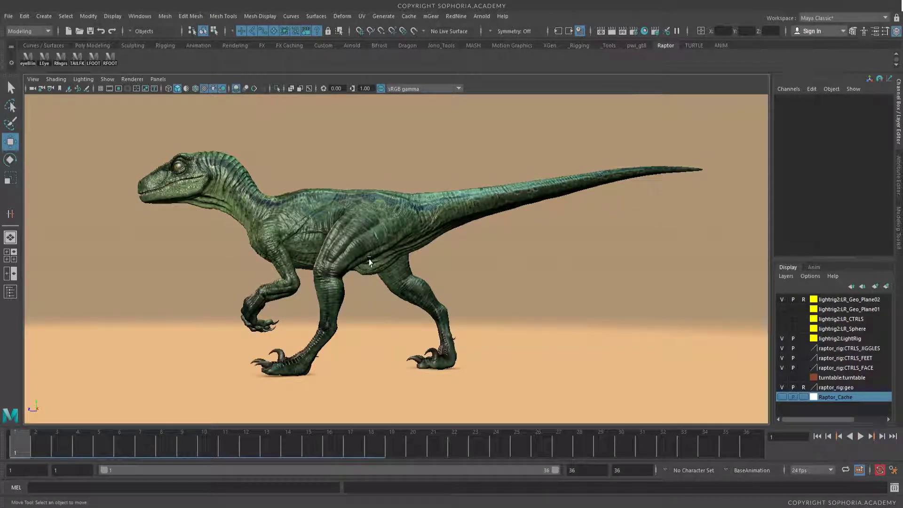
# Display the raptor's rig control curves in a three-quarter view at frame 1
pyautogui.keyDown('alt'); pyautogui.moveTo(393, 274); pyautogui.dragTo(512, 259); pyautogui.keyUp('alt')
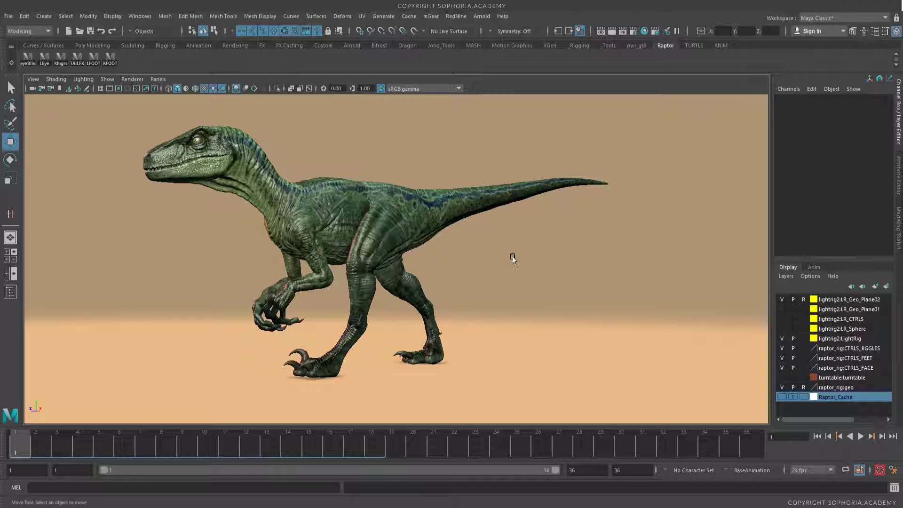
pyautogui.hotkey('alt', '1')
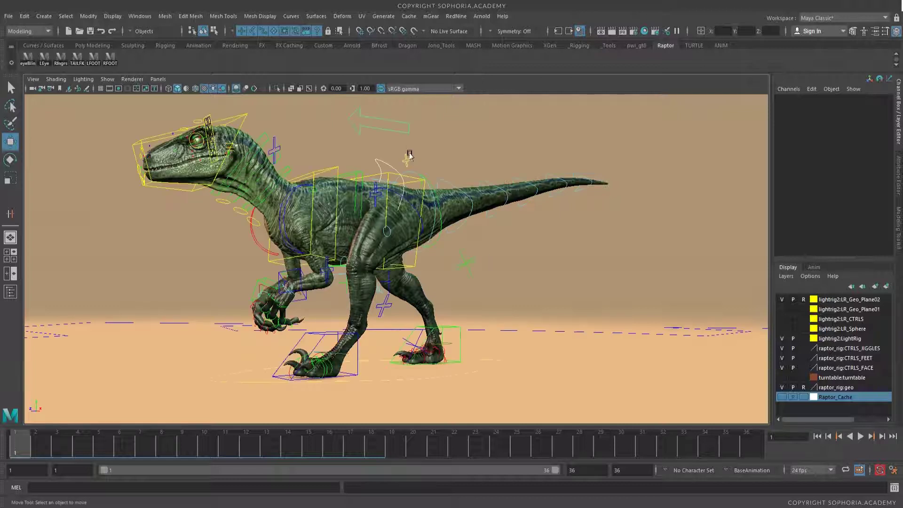